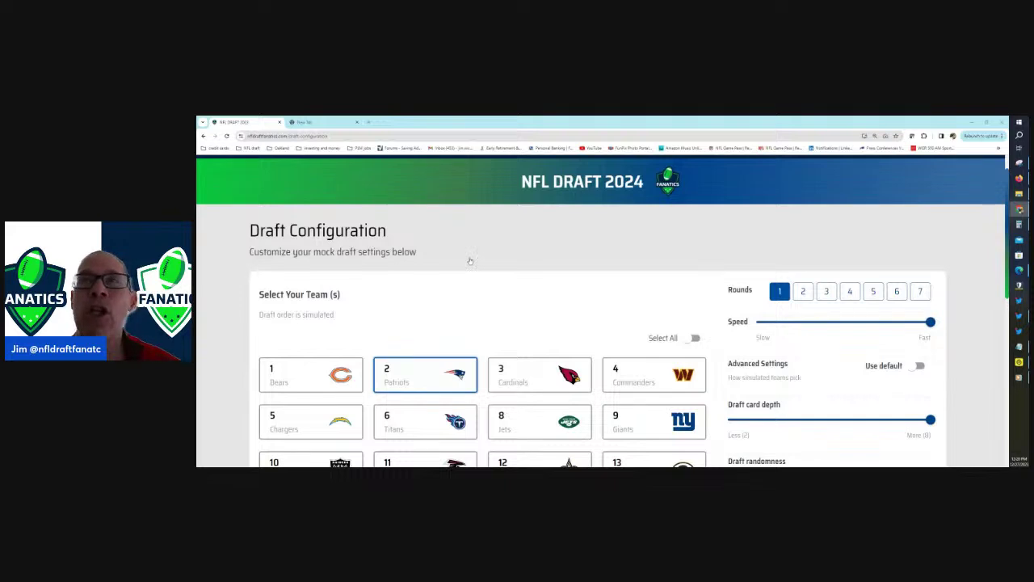
# Open the players list for the Chiefs from the team needs page
pyautogui.scroll(1, 482, 243)
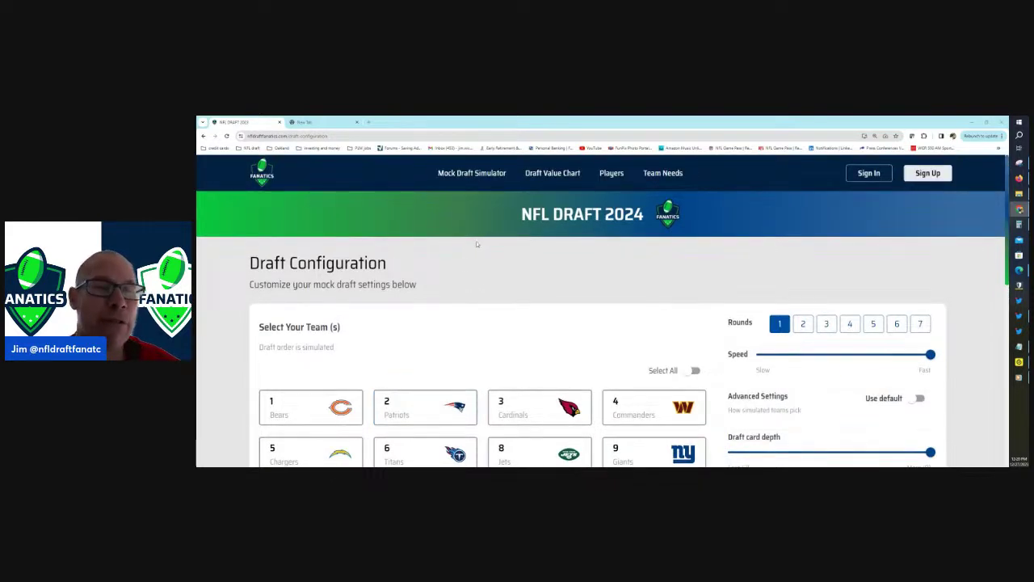
pyautogui.click(662, 174)
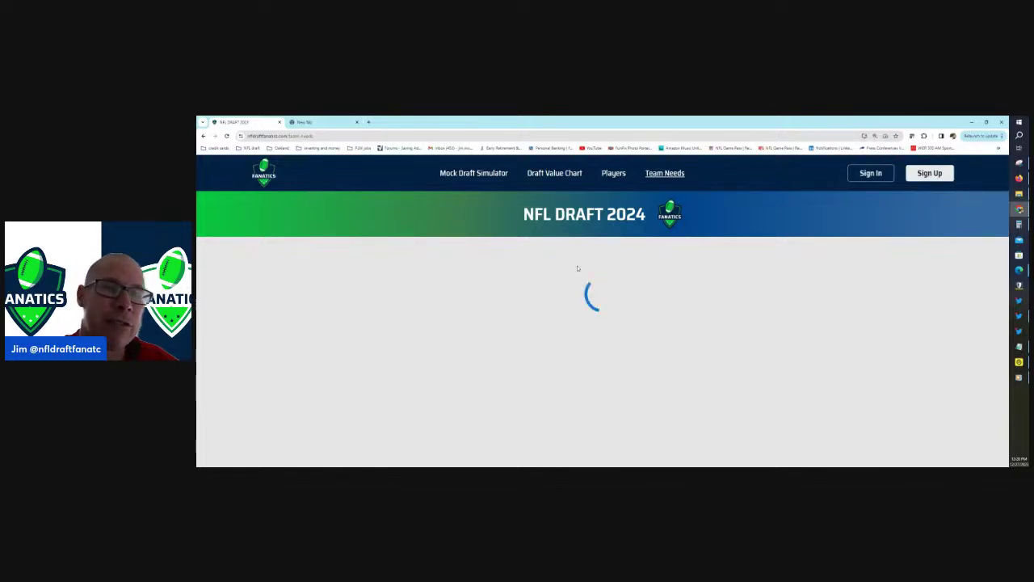
pyautogui.scroll(-9, 603, 309)
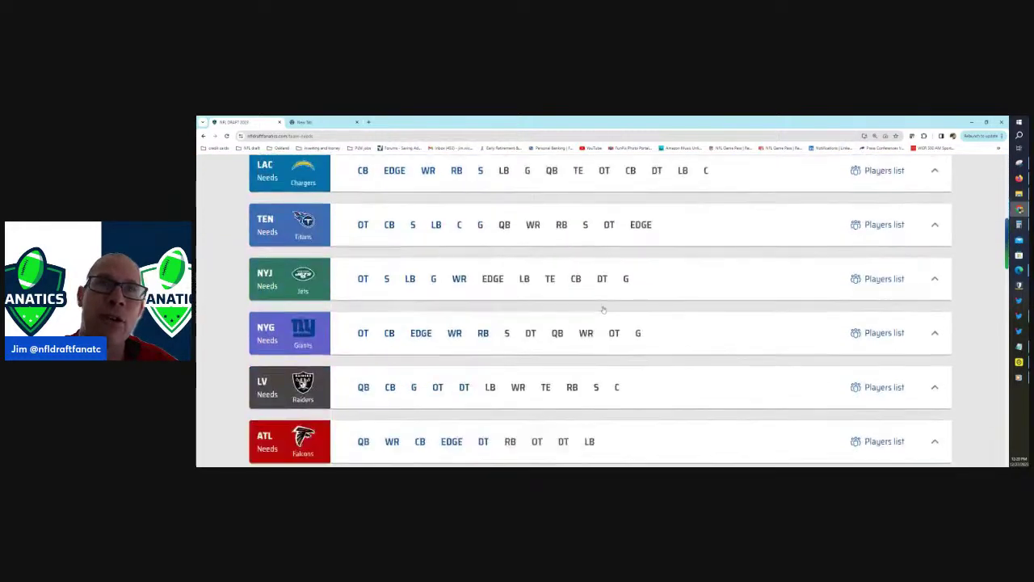
pyautogui.scroll(-9, 604, 309)
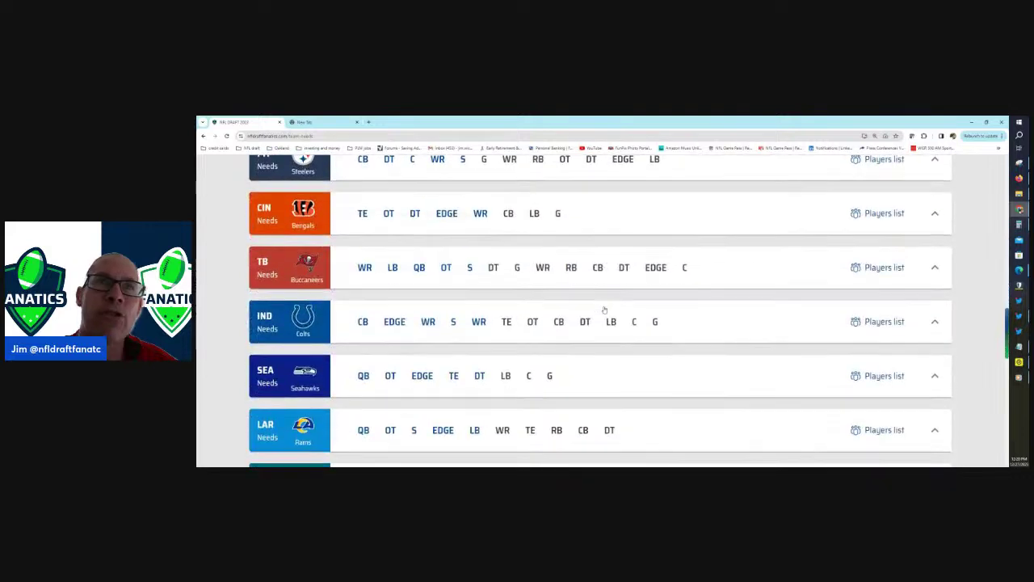
pyautogui.scroll(-3, 566, 300)
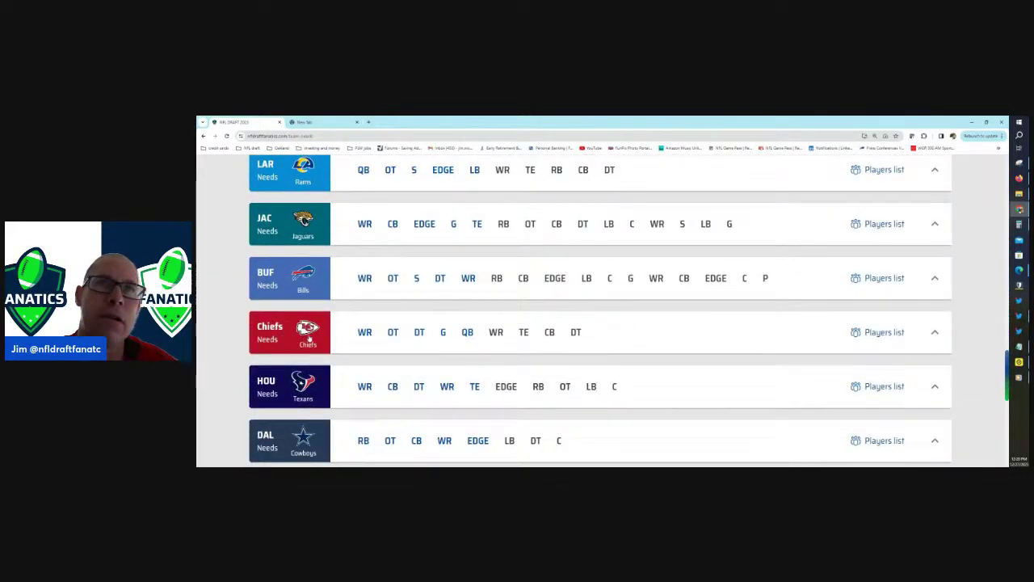
pyautogui.click(882, 334)
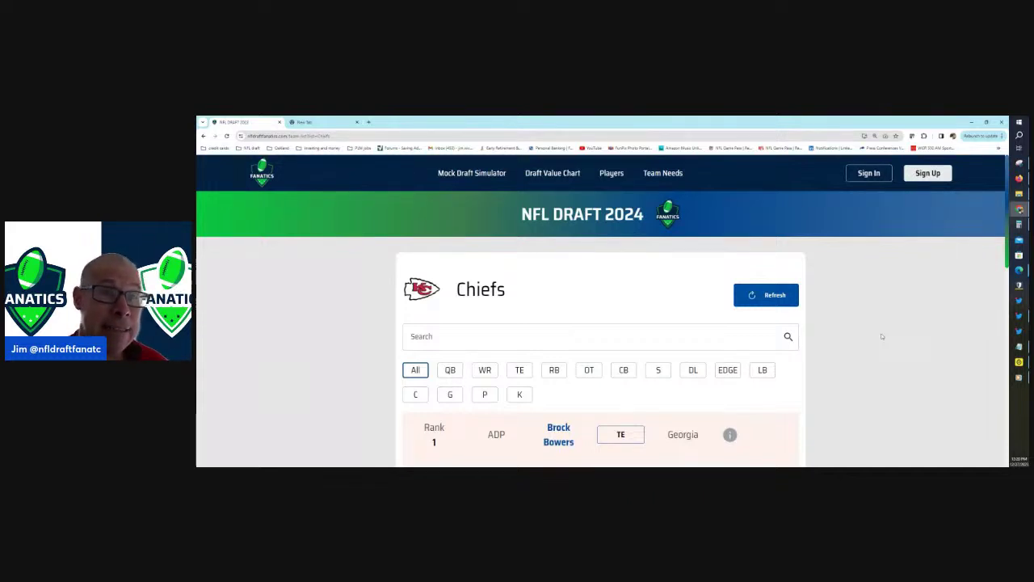
# Examine the top-ranked prospects and their positions in the Chiefs' players list
pyautogui.scroll(-3, 877, 336)
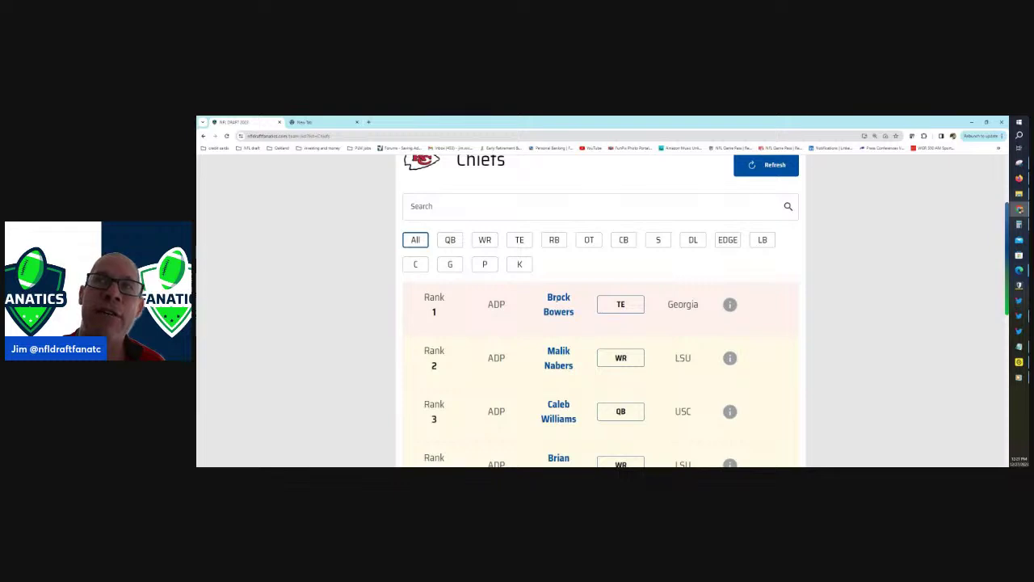
pyautogui.tripleClick(560, 297)
pyautogui.tripleClick(559, 351)
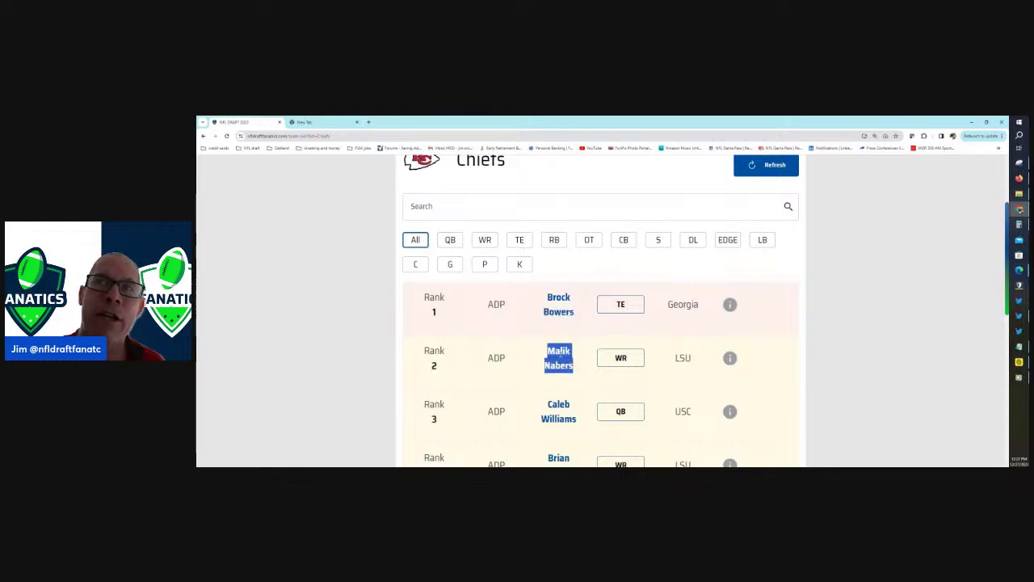
pyautogui.scroll(-2, 558, 358)
pyautogui.scroll(-2, 558, 292)
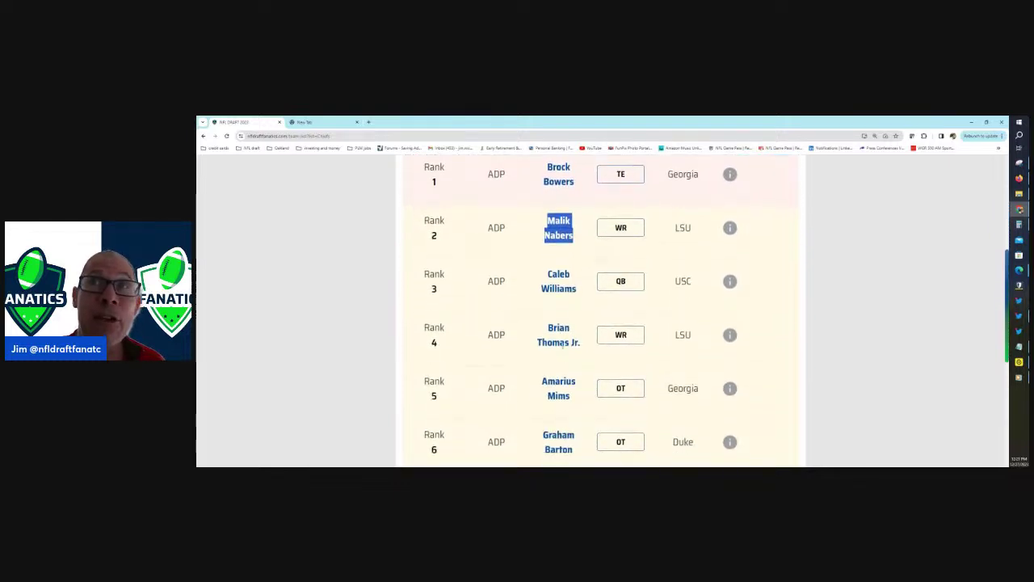
pyautogui.tripleClick(560, 342)
pyautogui.tripleClick(559, 386)
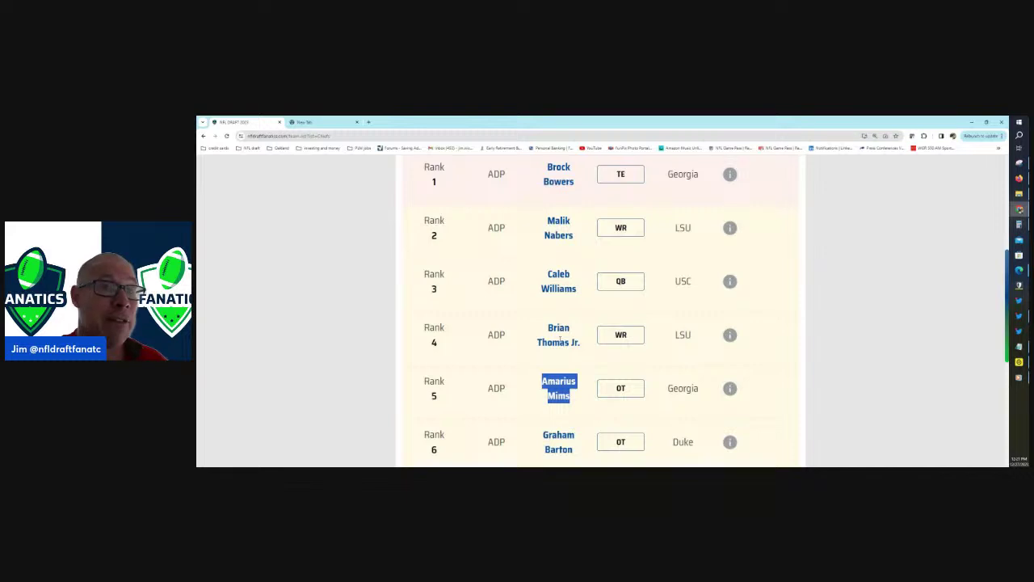
pyautogui.scroll(3, 560, 339)
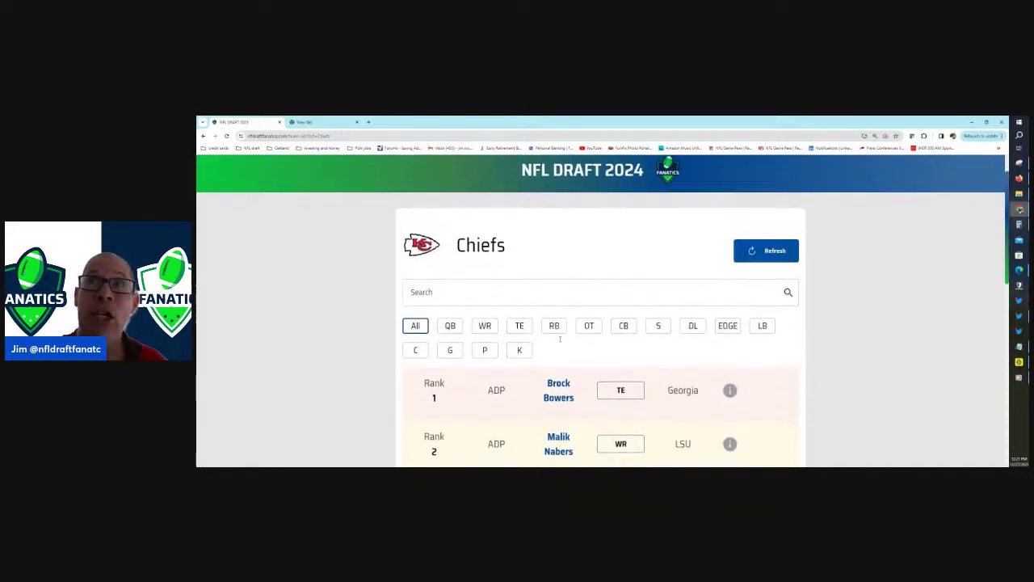
pyautogui.scroll(-4, 560, 339)
pyautogui.scroll(6, 560, 339)
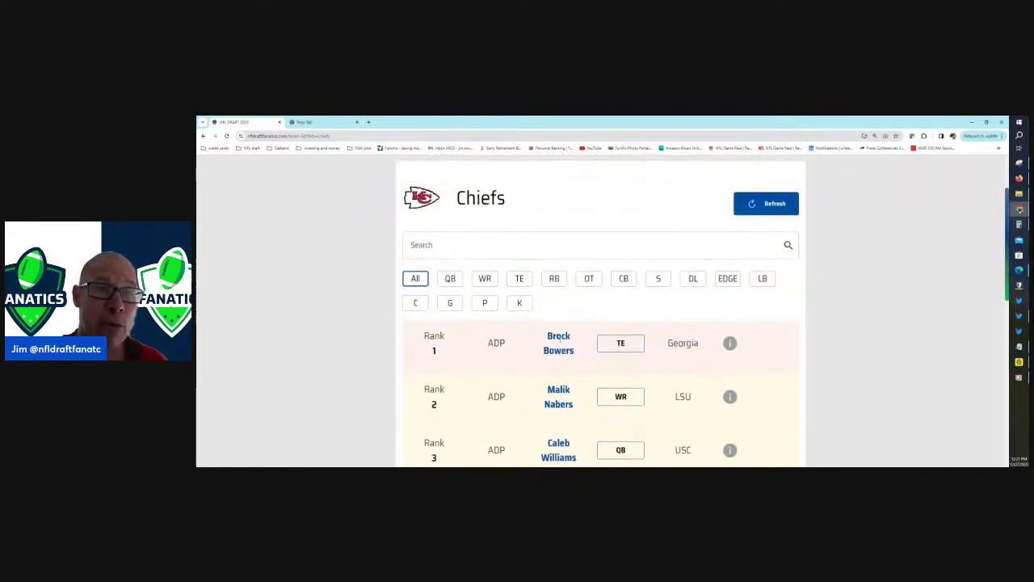
# Set up a single-player mock draft with the Chiefs as the controlled team
pyautogui.click(472, 175)
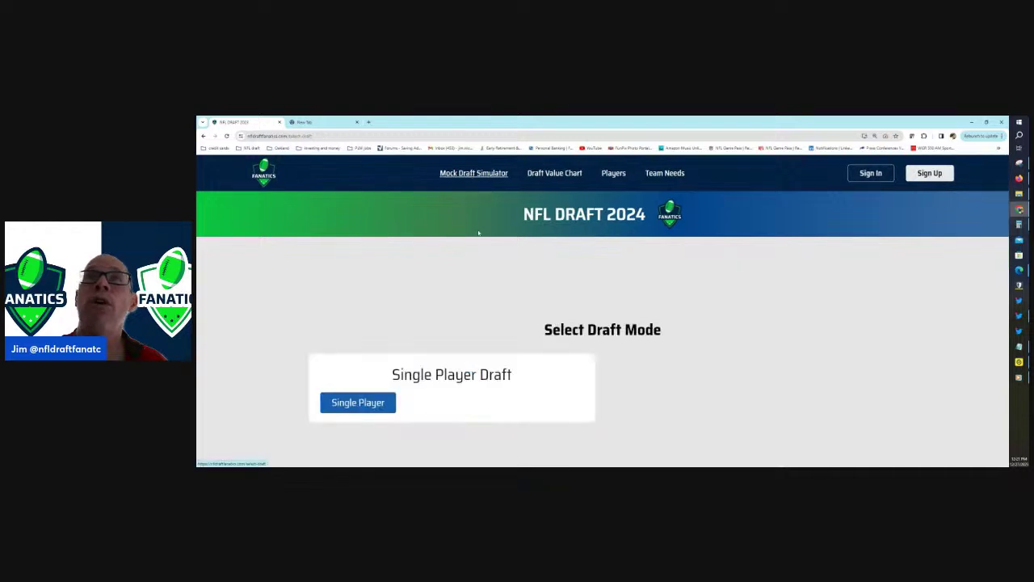
pyautogui.click(356, 403)
pyautogui.scroll(-3, 547, 299)
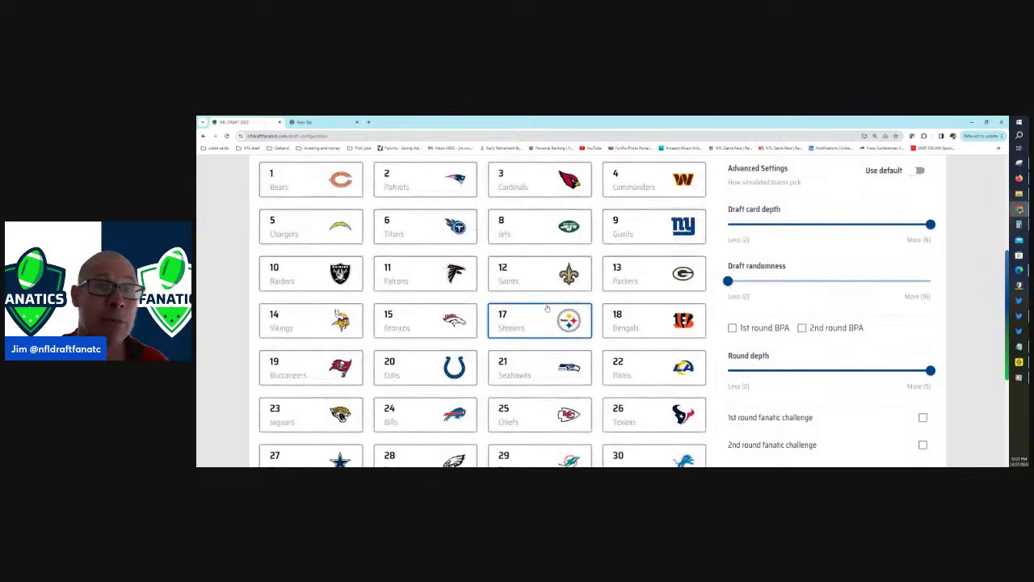
pyautogui.scroll(-1, 550, 324)
pyautogui.click(566, 392)
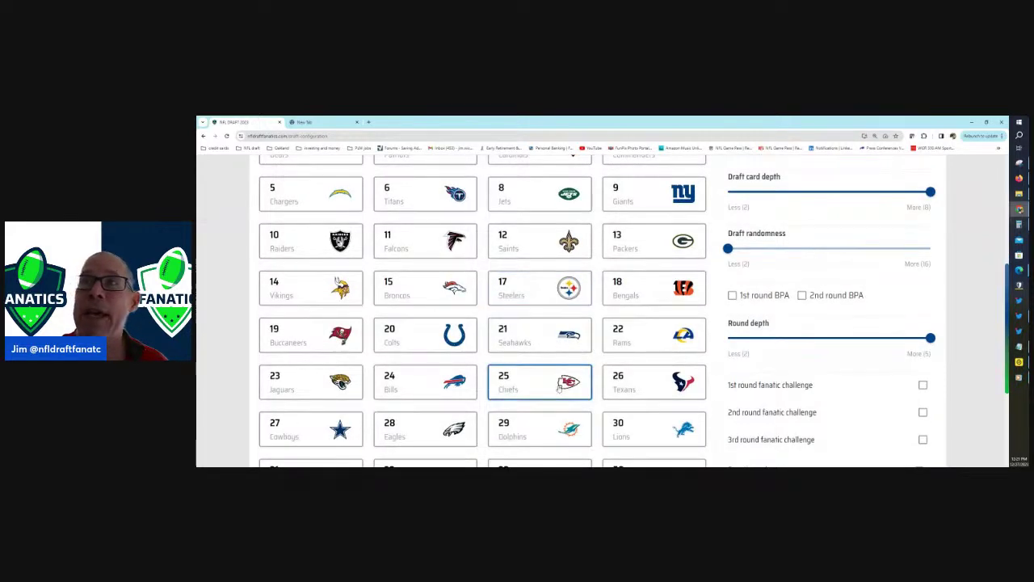
# Enable the 1st round fanatic challenge and enter the draft
pyautogui.doubleClick(748, 385)
pyautogui.tripleClick(747, 384)
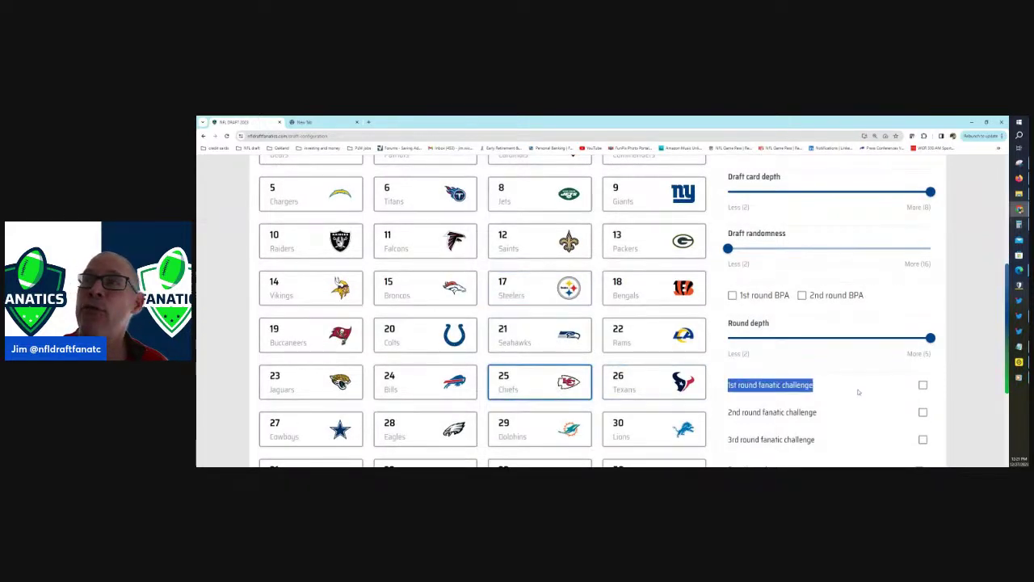
pyautogui.click(923, 386)
pyautogui.scroll(-3, 899, 384)
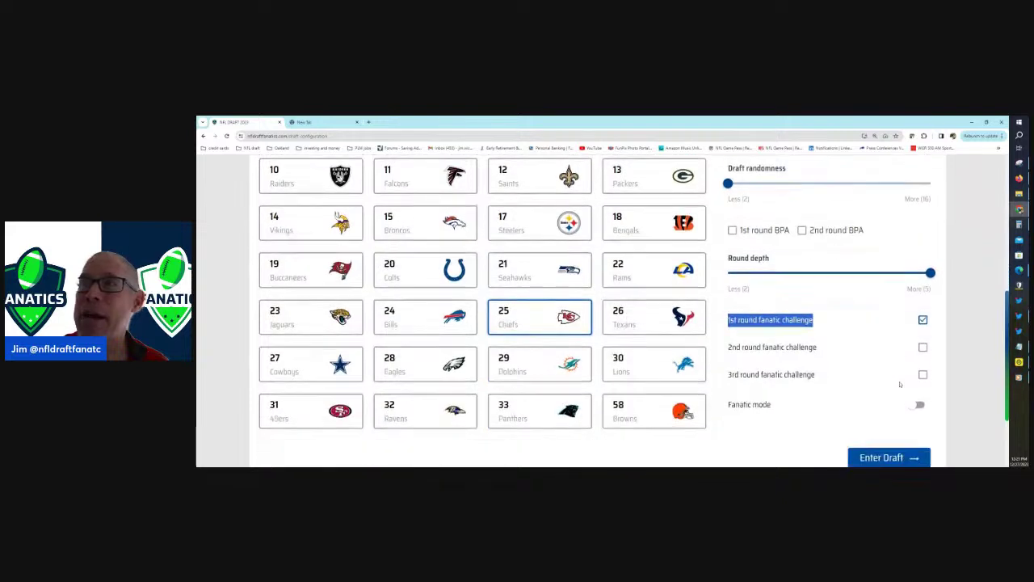
pyautogui.click(889, 426)
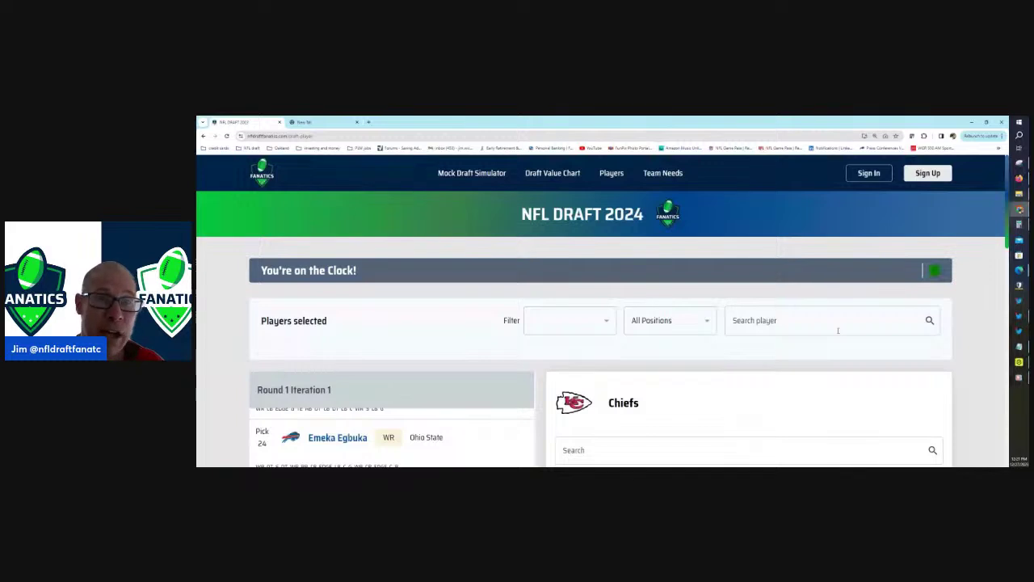
# Review the first-round picks made ahead of the Chiefs and the players still available to them
pyautogui.scroll(-3, 828, 303)
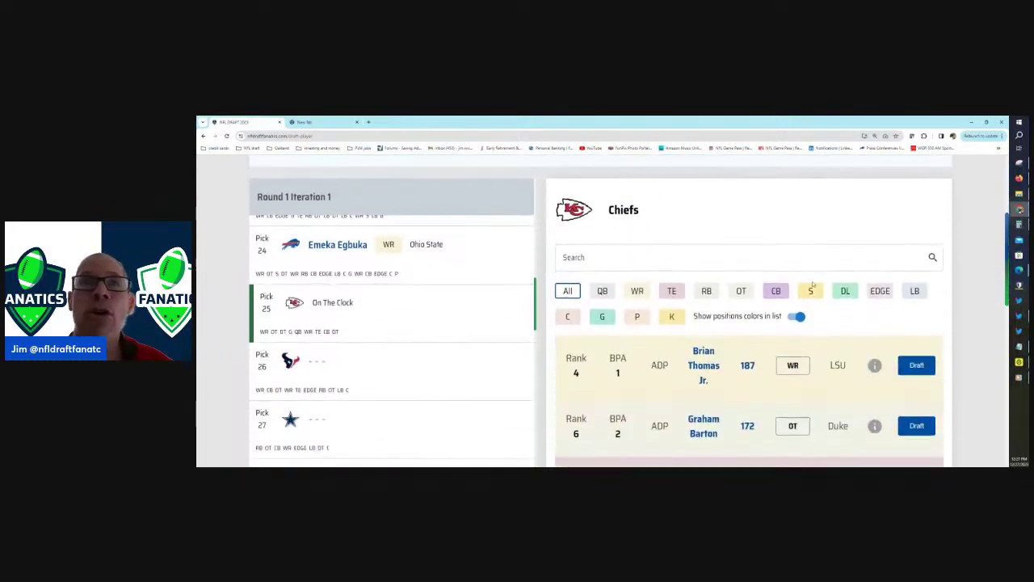
pyautogui.scroll(2, 468, 295)
pyautogui.scroll(5, 468, 295)
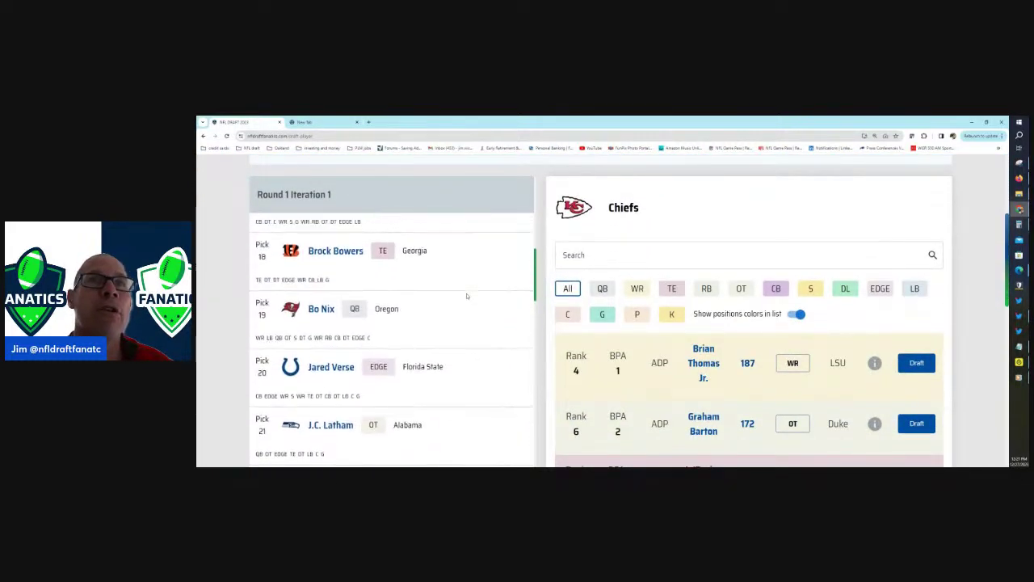
pyautogui.scroll(-6, 469, 296)
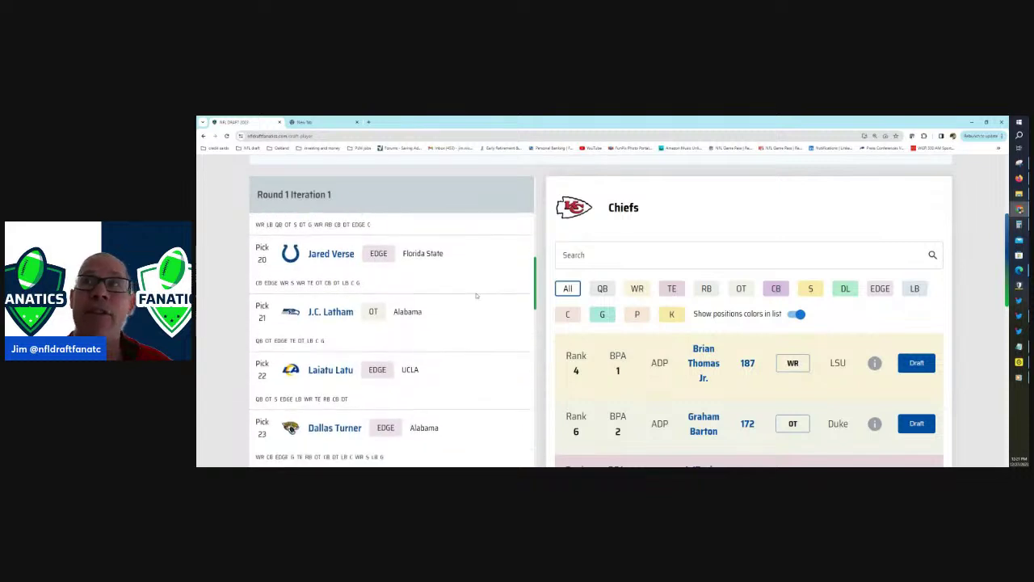
pyautogui.scroll(-1, 477, 297)
pyautogui.scroll(-3, 741, 306)
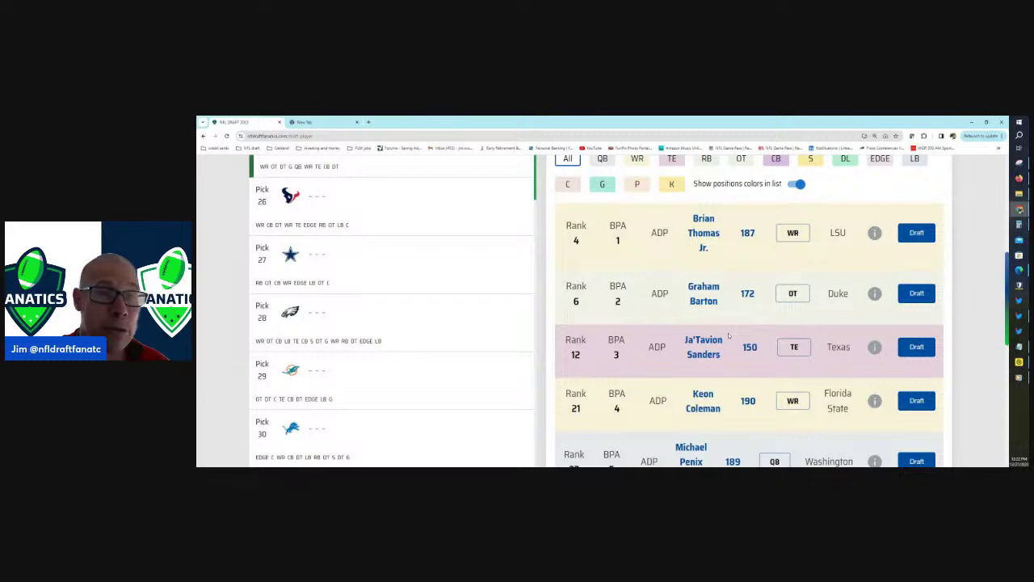
pyautogui.scroll(1, 729, 335)
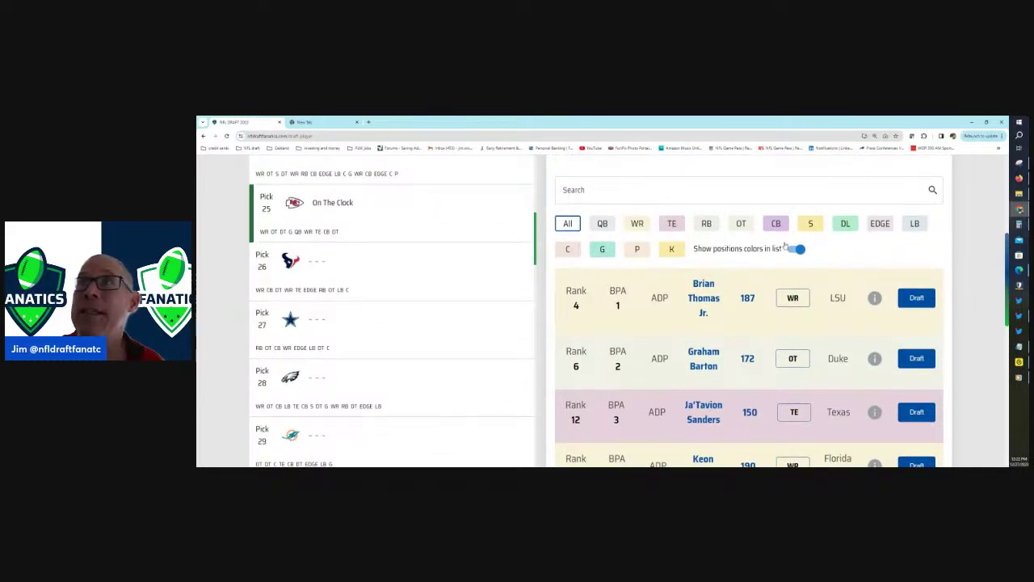
# Filter the available players to wide receivers, draft Adonai Mitchell of Texas for the Chiefs, and check the Bills' pick 24
pyautogui.click(638, 224)
pyautogui.scroll(-2, 737, 315)
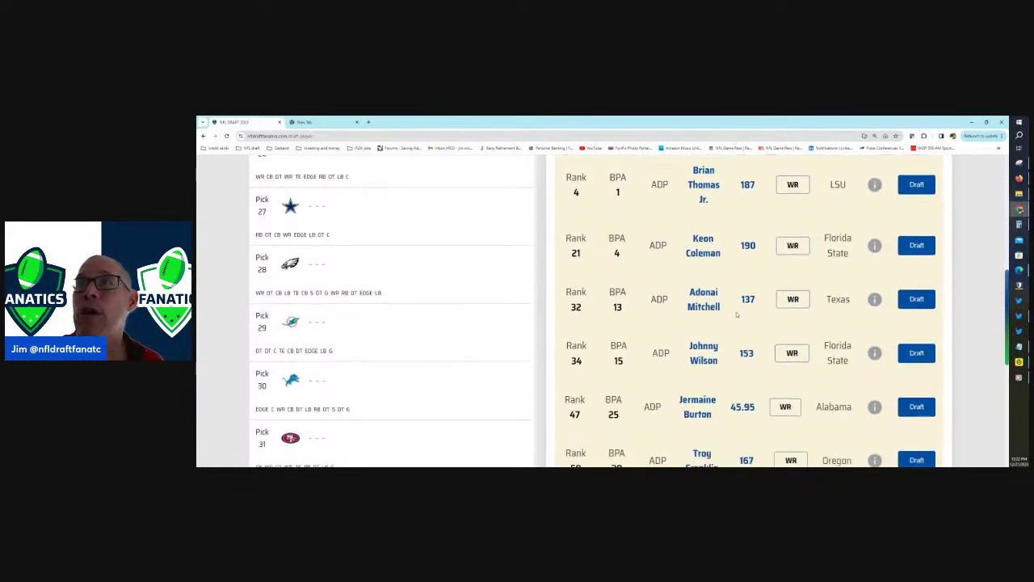
pyautogui.scroll(1, 732, 314)
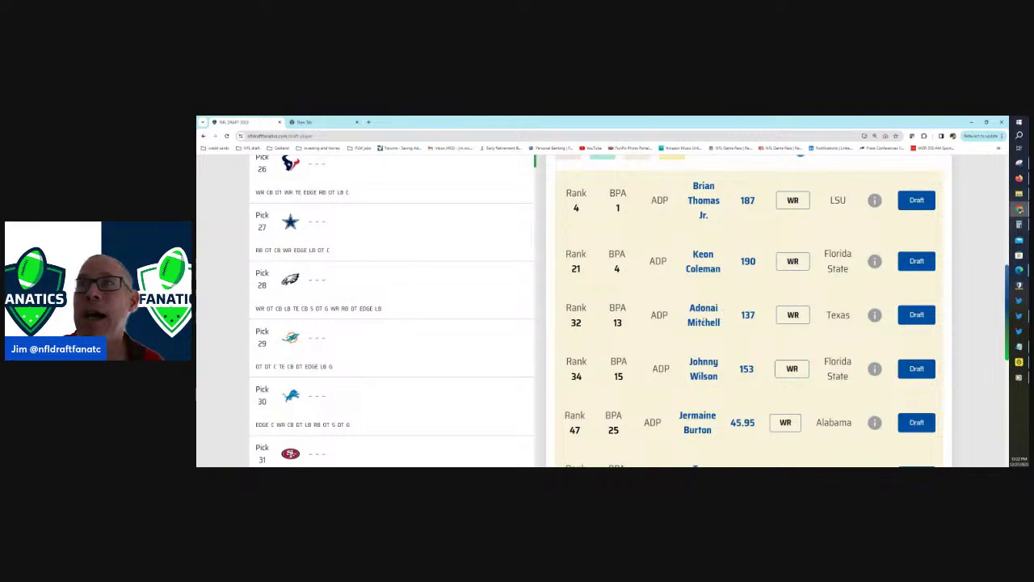
pyautogui.moveTo(595, 323); pyautogui.dragTo(570, 323)
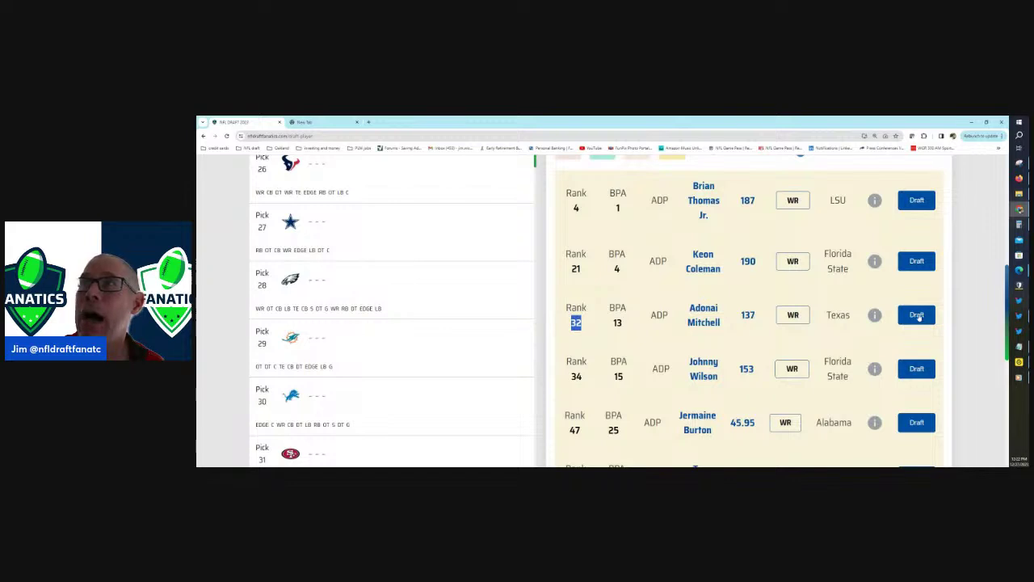
pyautogui.click(917, 315)
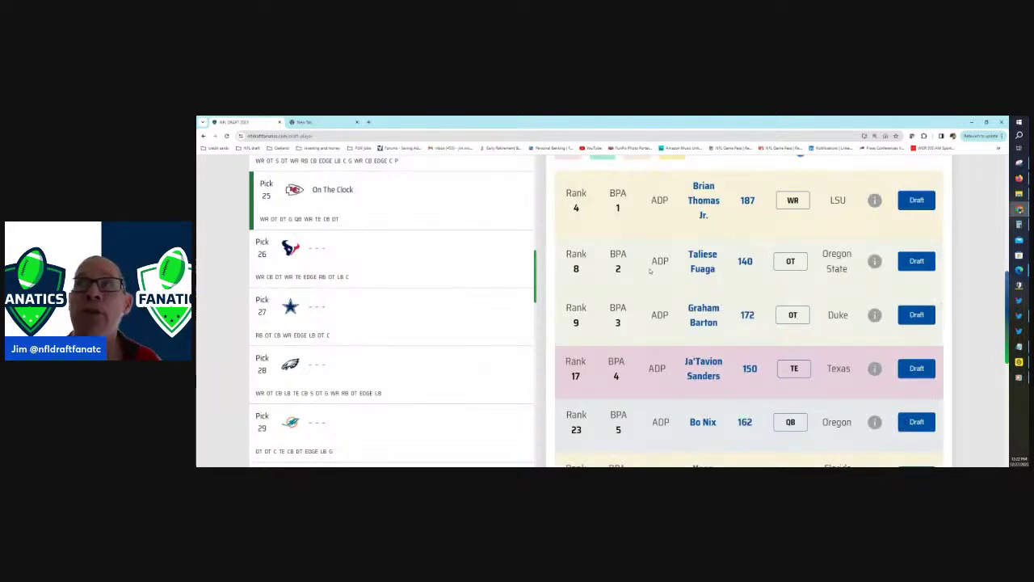
pyautogui.scroll(1, 388, 267)
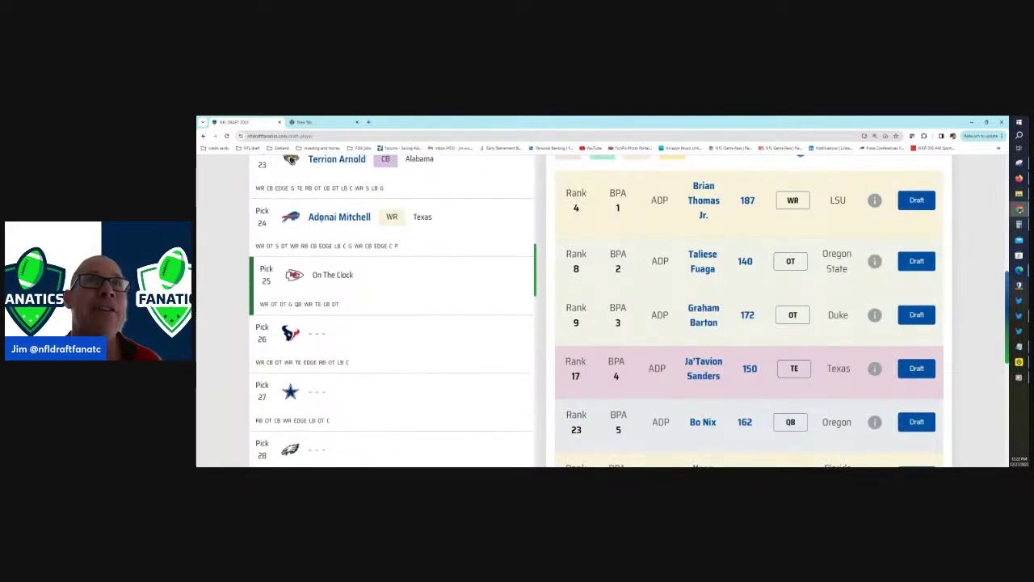
pyautogui.moveTo(310, 229); pyautogui.dragTo(346, 235)
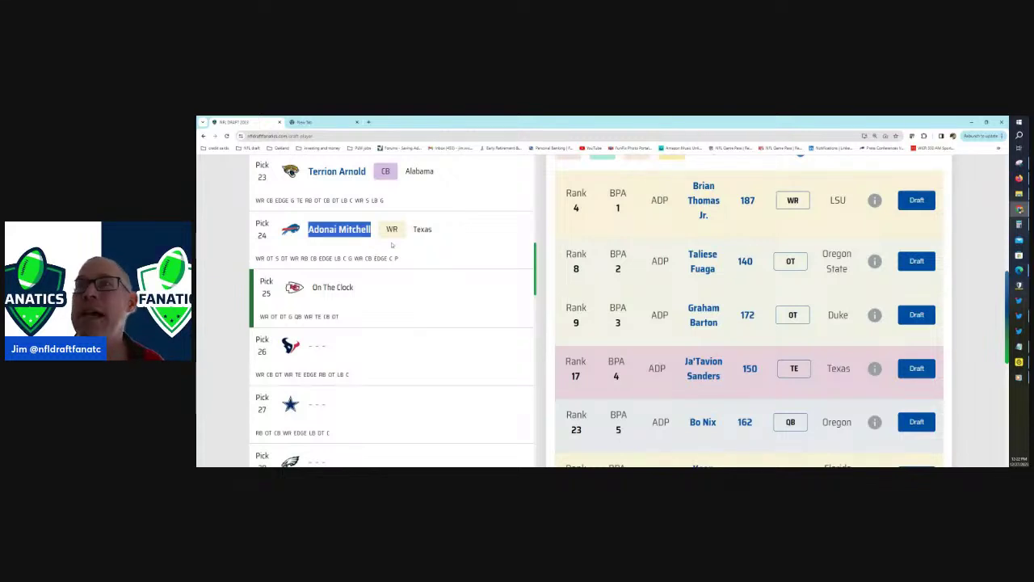
# Filter the available players to wide receivers and draft Troy Franklin of Oregon for the Chiefs
pyautogui.scroll(2, 648, 285)
pyautogui.click(643, 225)
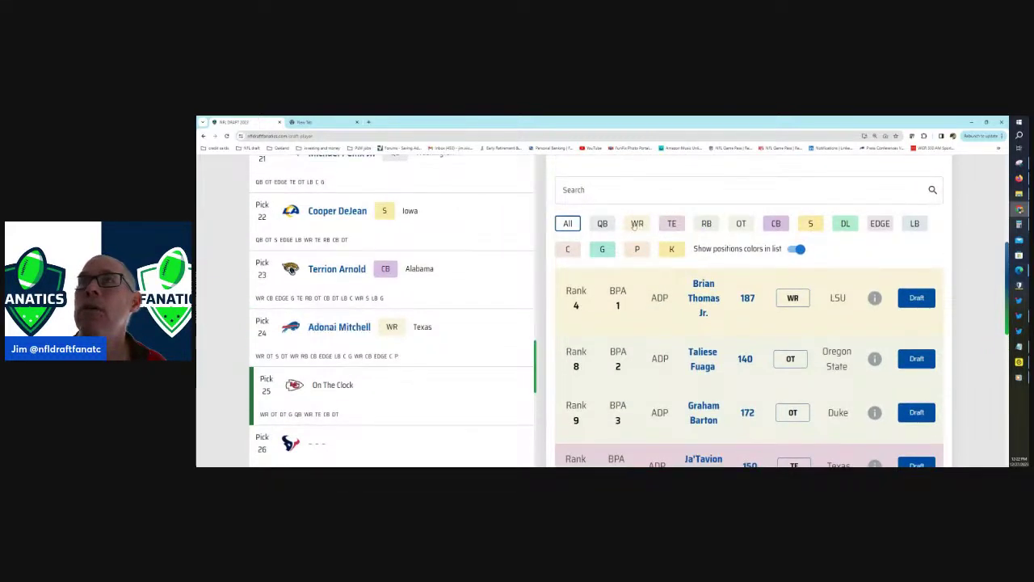
pyautogui.scroll(-3, 759, 326)
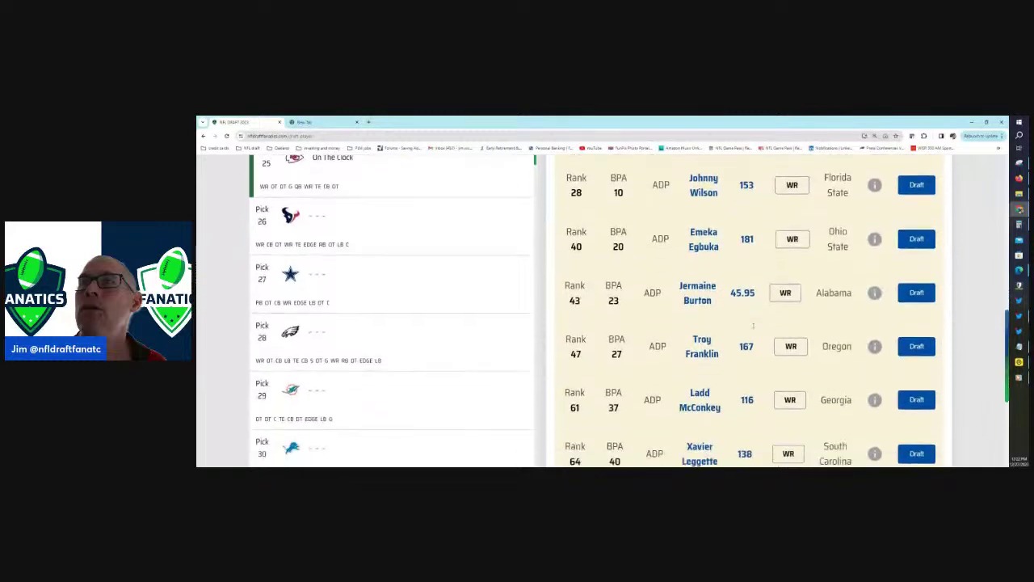
pyautogui.tripleClick(711, 321)
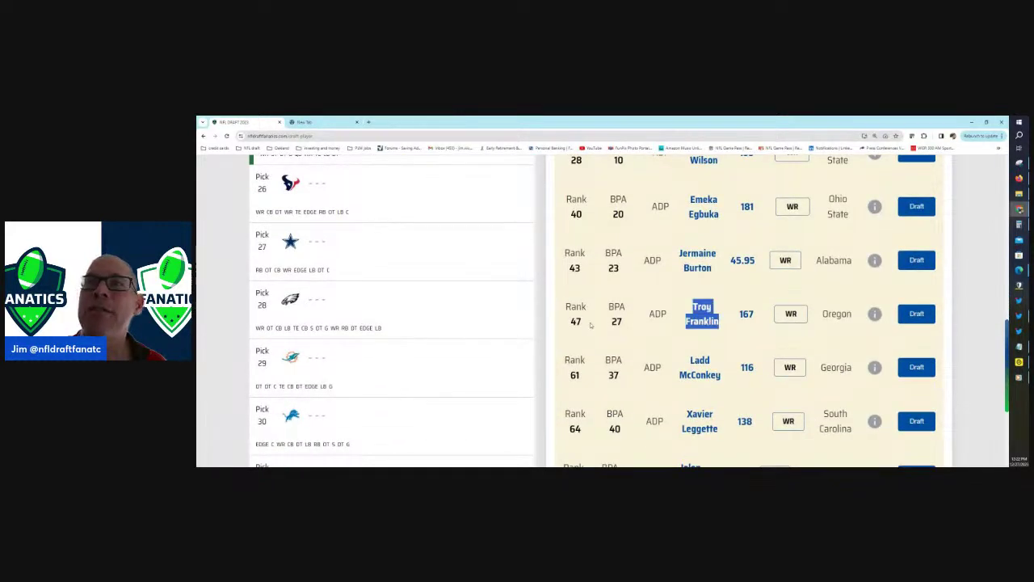
pyautogui.doubleClick(575, 321)
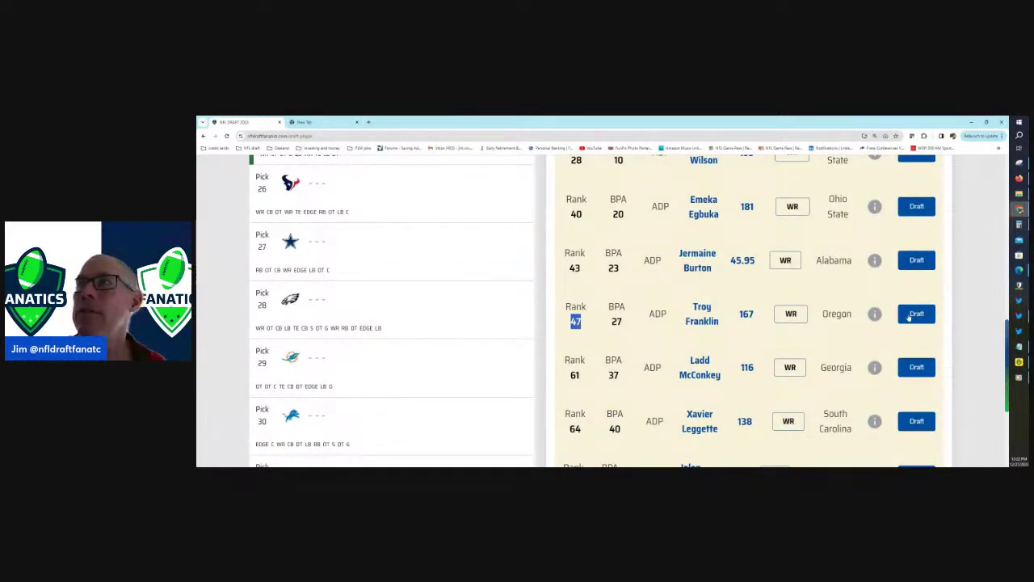
pyautogui.click(916, 314)
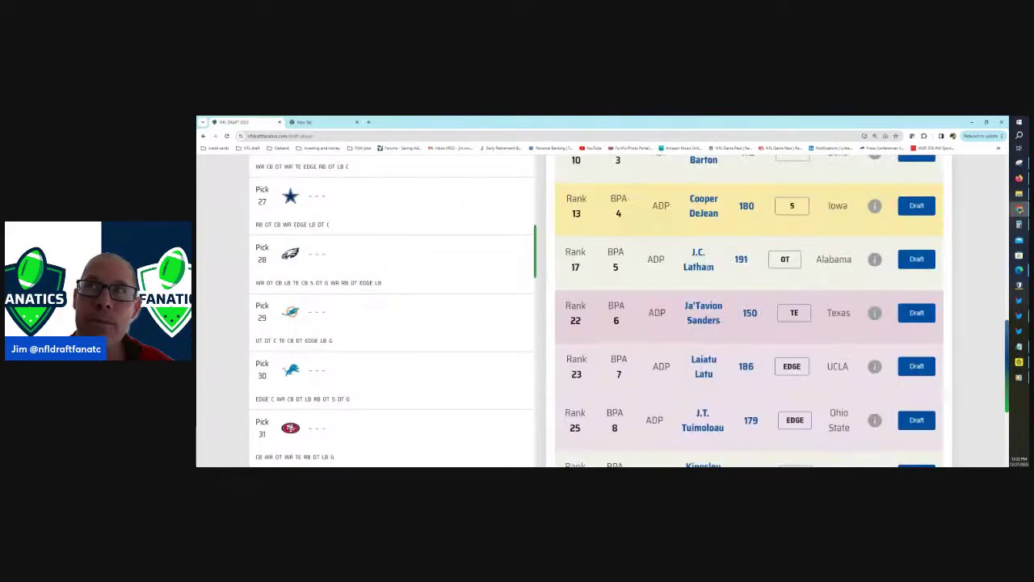
pyautogui.scroll(4, 714, 273)
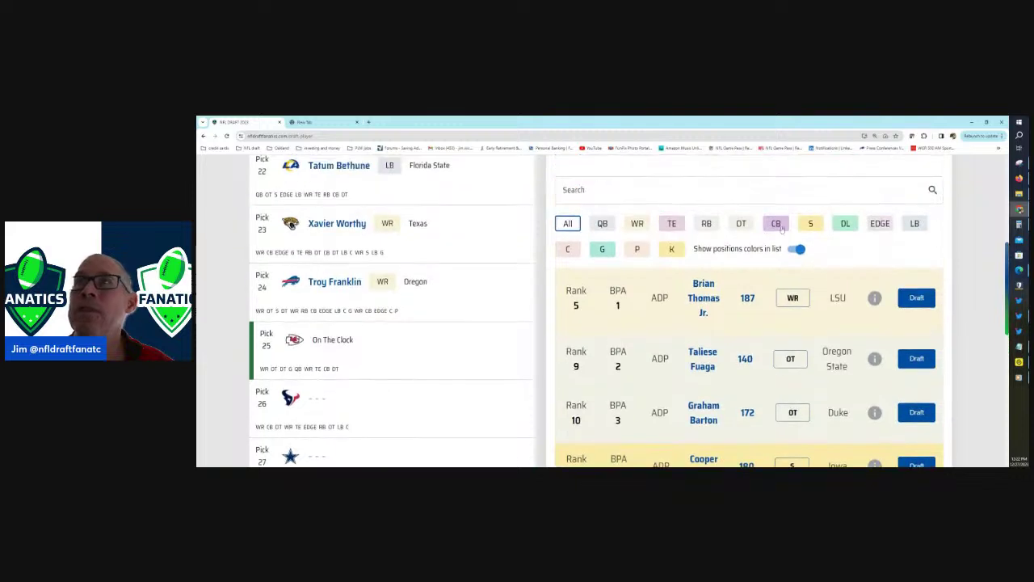
# Filter the available players to wide receivers and draft Ladd McConkey of Georgia for the Chiefs
pyautogui.click(637, 225)
pyautogui.scroll(-1, 731, 309)
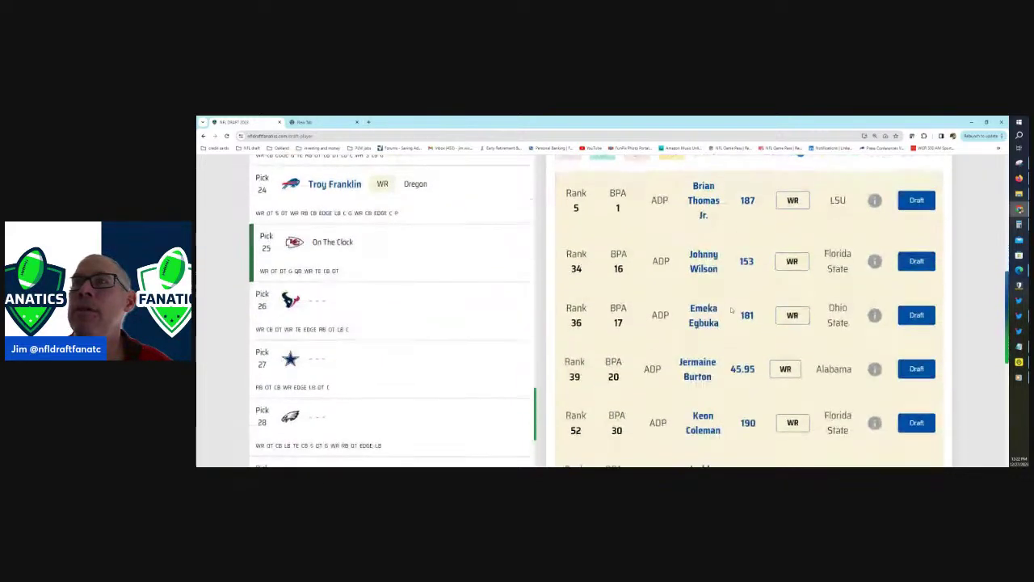
pyautogui.scroll(-1, 724, 309)
pyautogui.scroll(4, 400, 242)
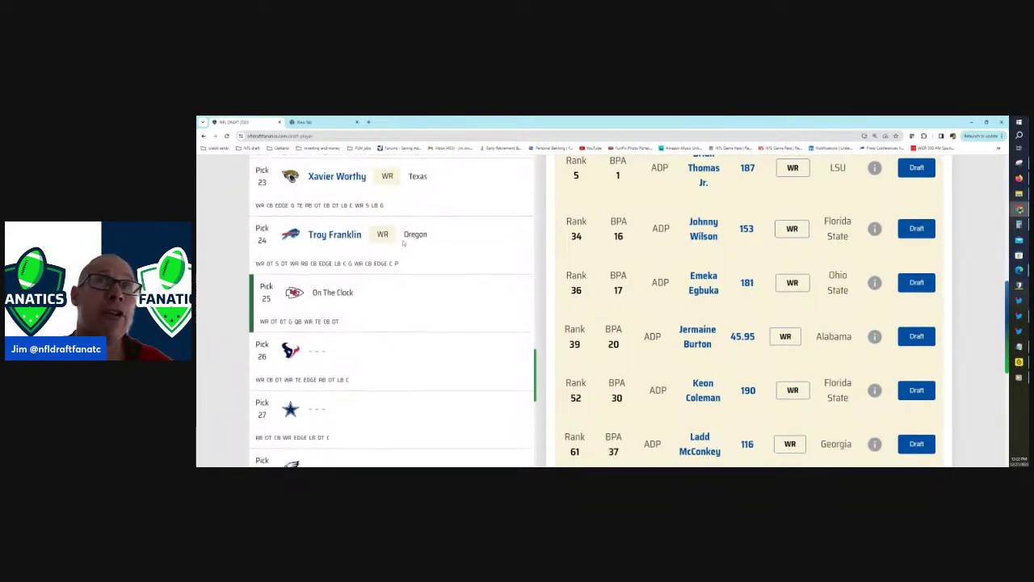
pyautogui.moveTo(308, 282); pyautogui.dragTo(369, 288)
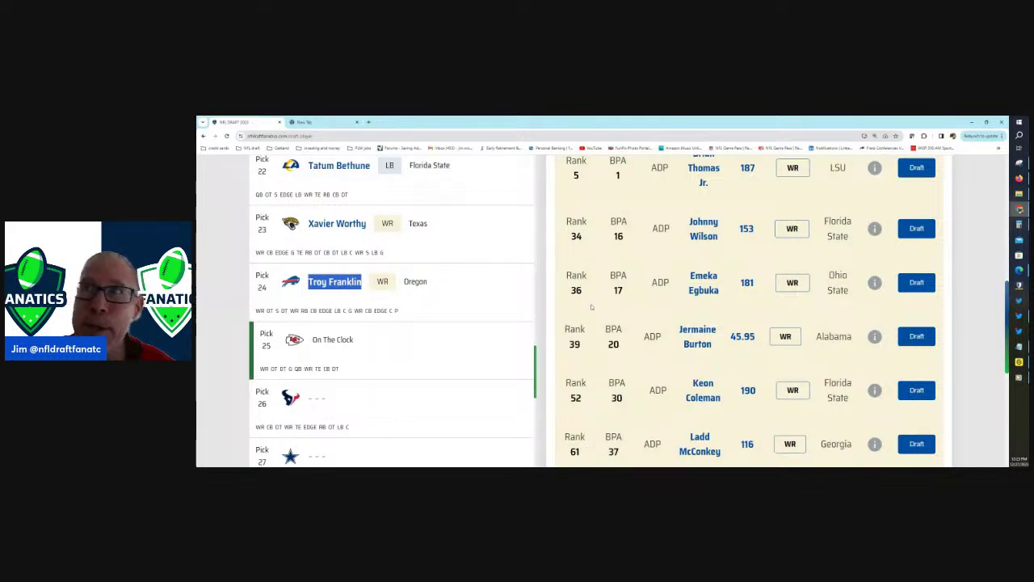
pyautogui.scroll(-3, 590, 306)
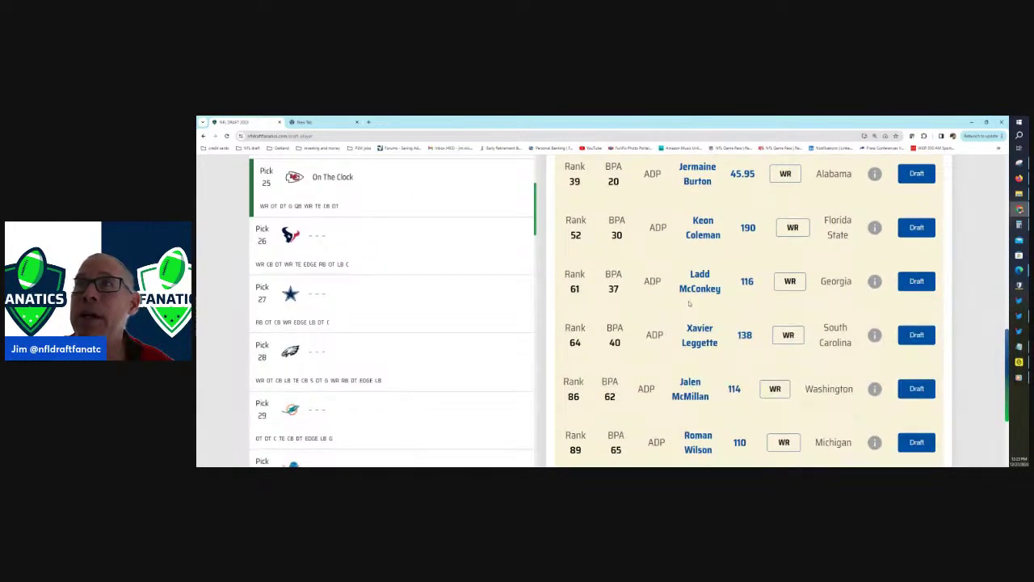
pyautogui.moveTo(721, 294); pyautogui.dragTo(608, 290)
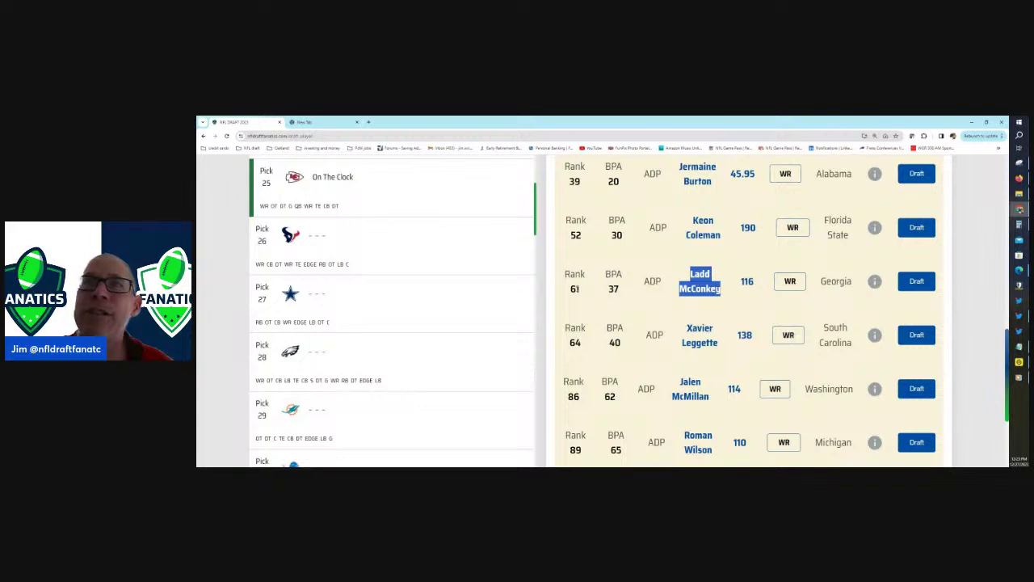
pyautogui.click(916, 281)
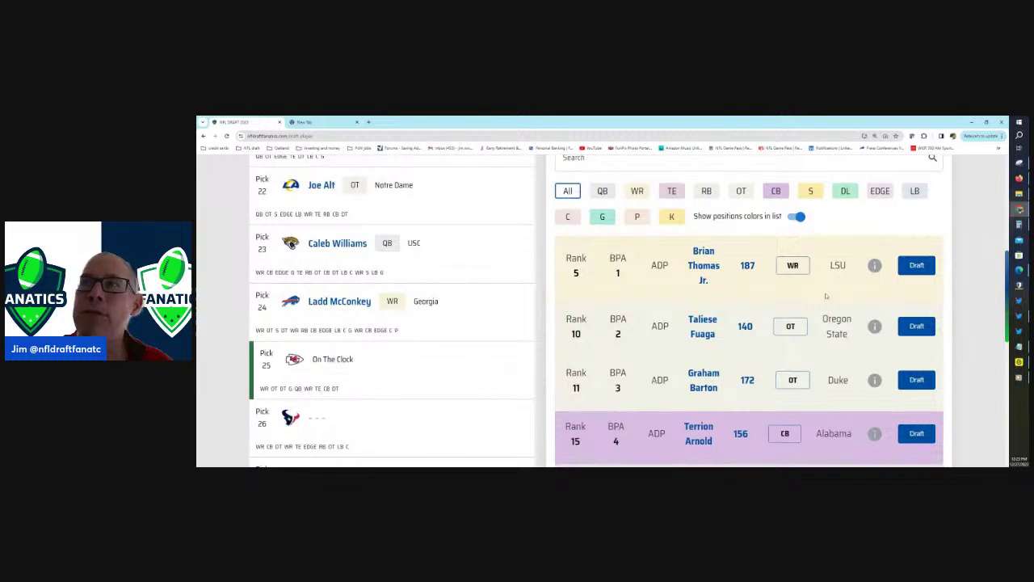
# Filter the available players to offensive tackles and draft Kingsley Suamataia of BYU for the Chiefs
pyautogui.click(744, 194)
pyautogui.scroll(-3, 813, 299)
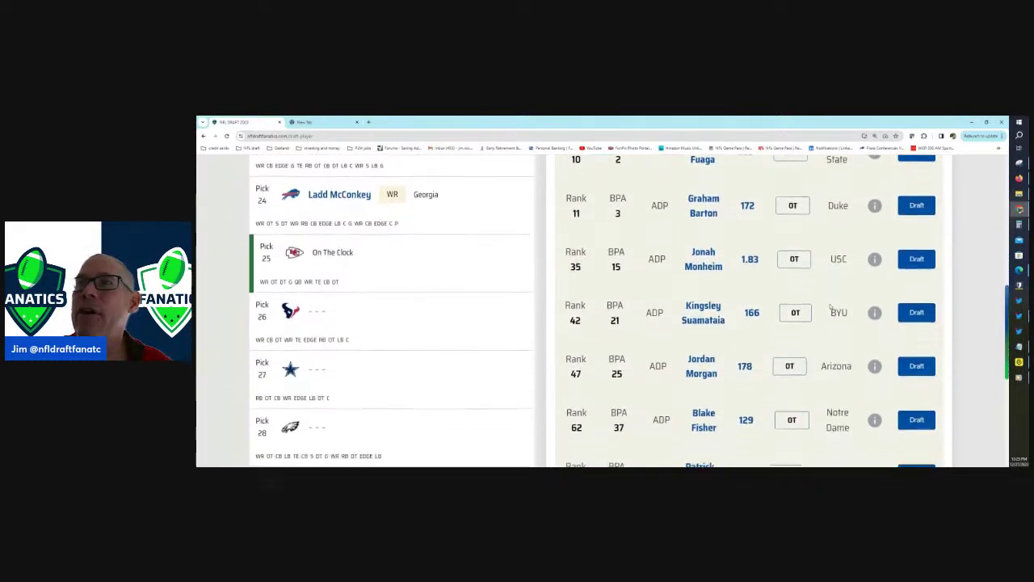
pyautogui.tripleClick(693, 329)
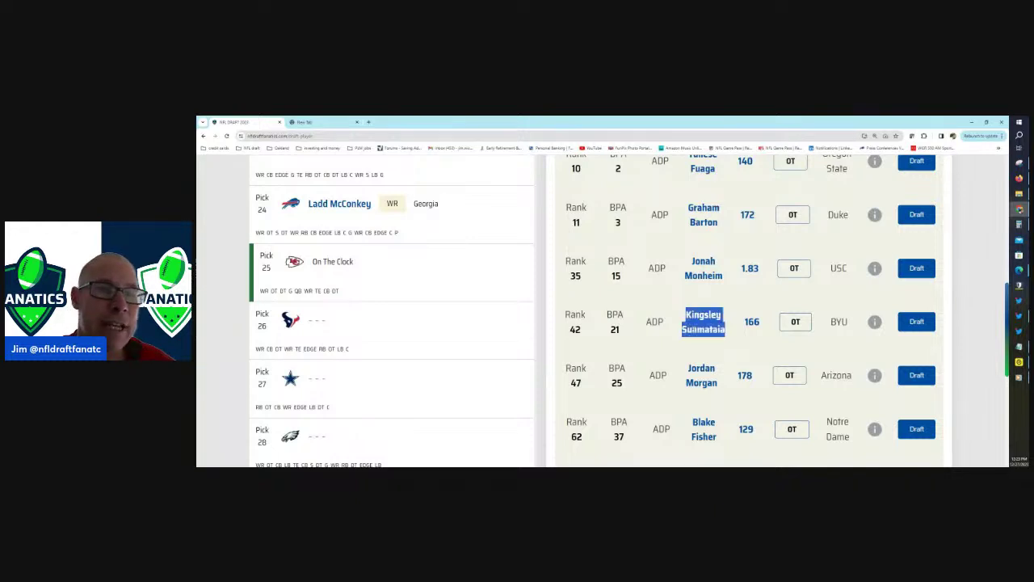
pyautogui.click(579, 328)
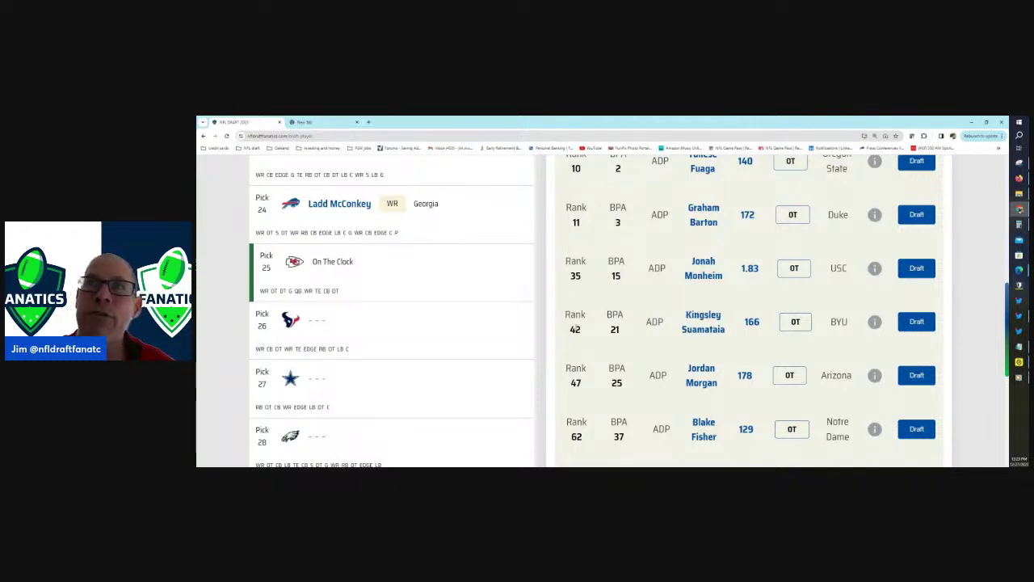
pyautogui.doubleClick(576, 328)
pyautogui.click(916, 325)
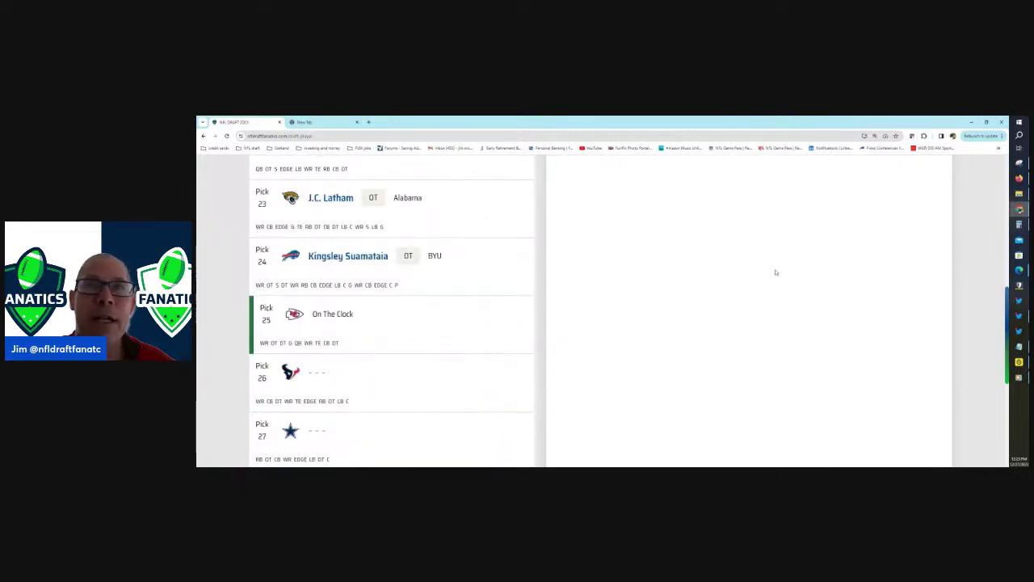
# Check the available guards against the round's earlier picks, and draft offensive tackle Amarius Mims of Georgia for the Chiefs
pyautogui.scroll(3, 776, 273)
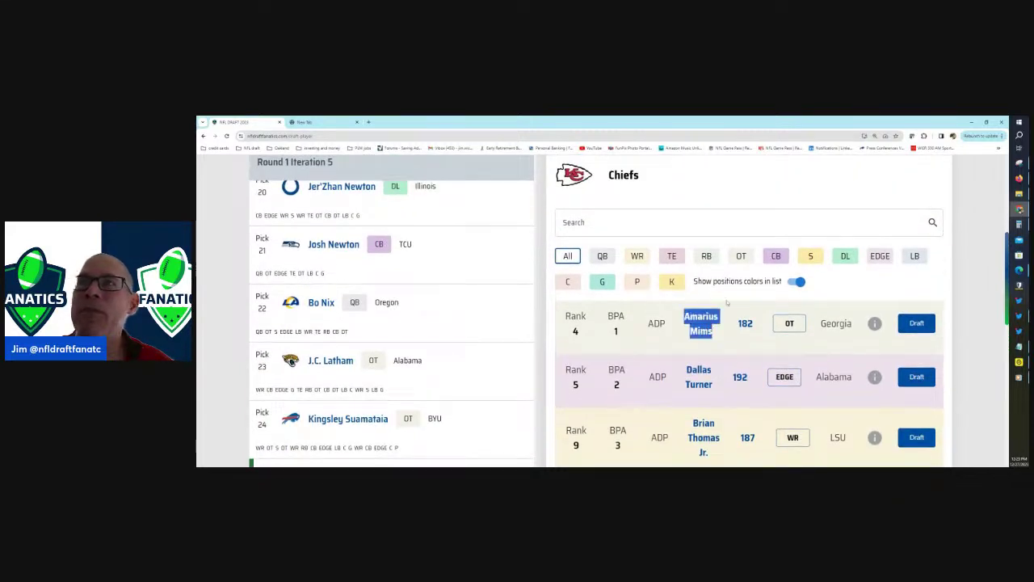
pyautogui.click(606, 284)
pyautogui.scroll(-5, 726, 353)
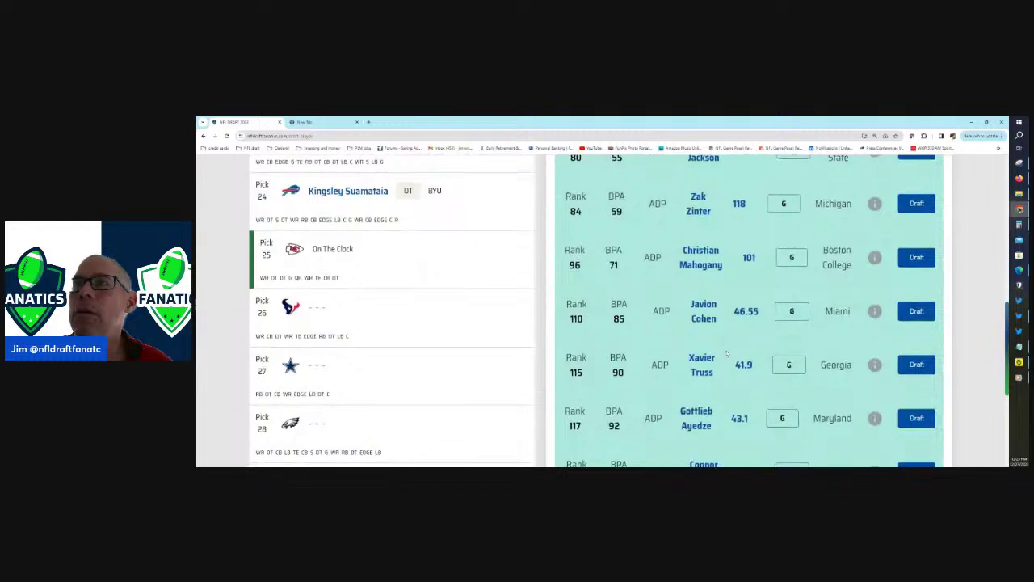
pyautogui.scroll(5, 412, 280)
pyautogui.scroll(9, 412, 281)
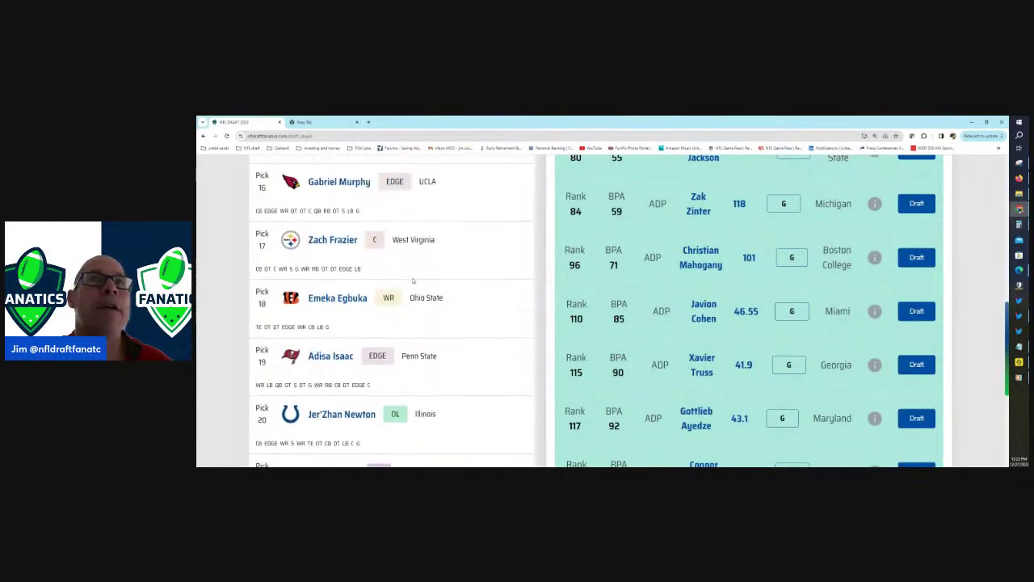
pyautogui.scroll(5, 415, 283)
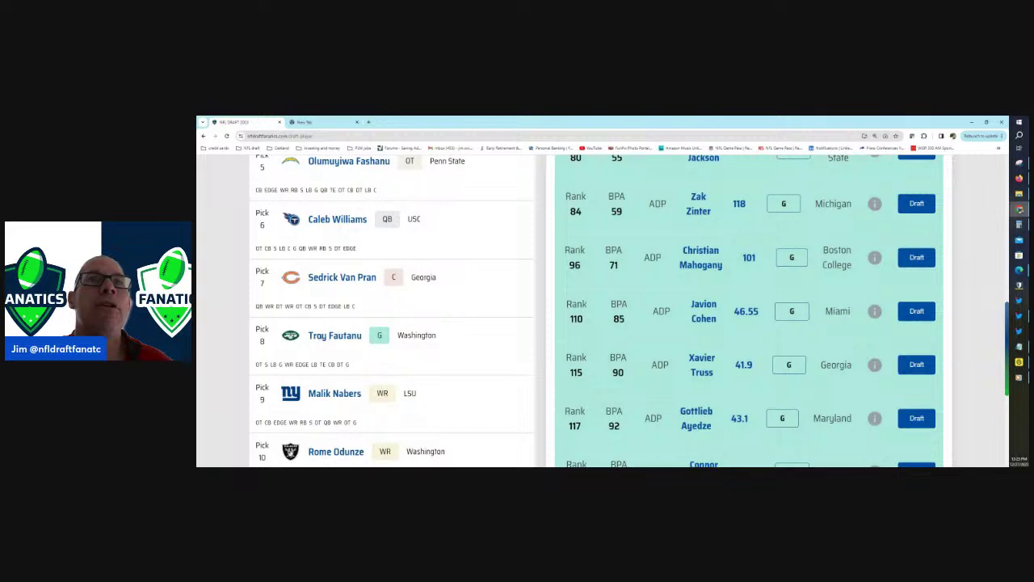
pyautogui.moveTo(308, 335); pyautogui.dragTo(362, 335)
pyautogui.scroll(4, 600, 308)
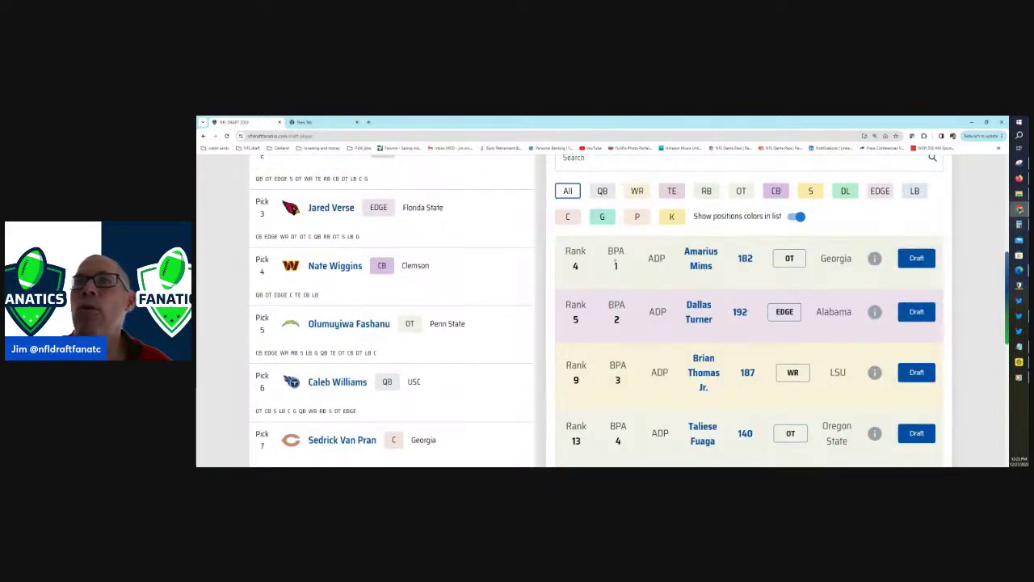
pyautogui.click(911, 260)
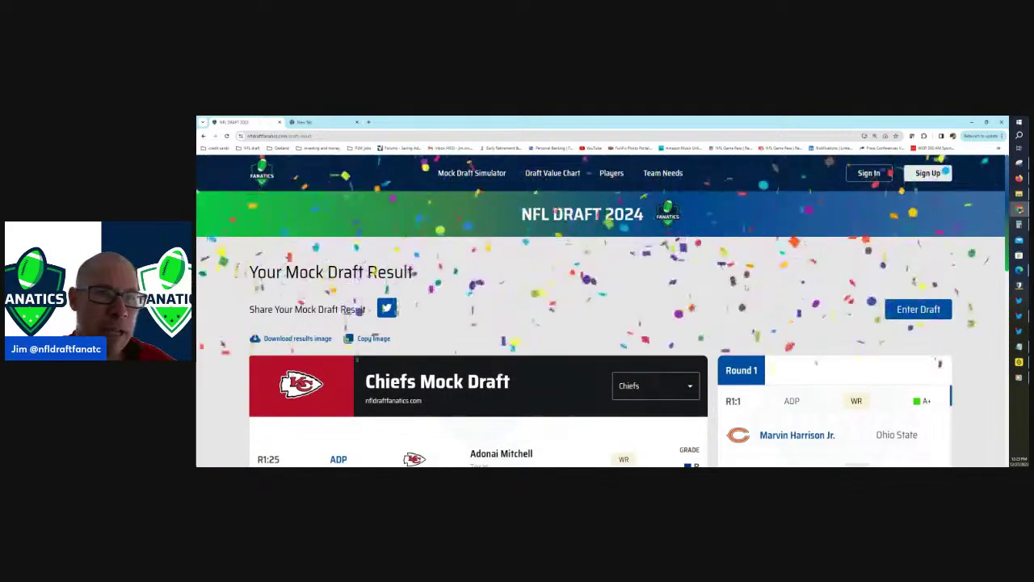
# Review the Chiefs' five mock draft picks with their individual grades and the overall draft grade
pyautogui.scroll(-3, 748, 288)
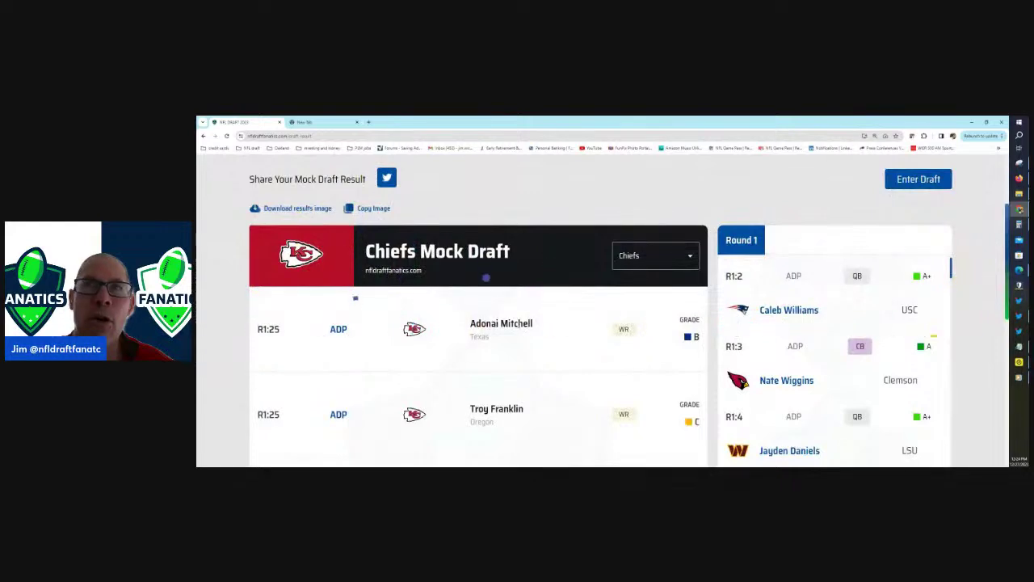
pyautogui.moveTo(534, 324); pyautogui.dragTo(471, 312)
pyautogui.scroll(-2, 505, 323)
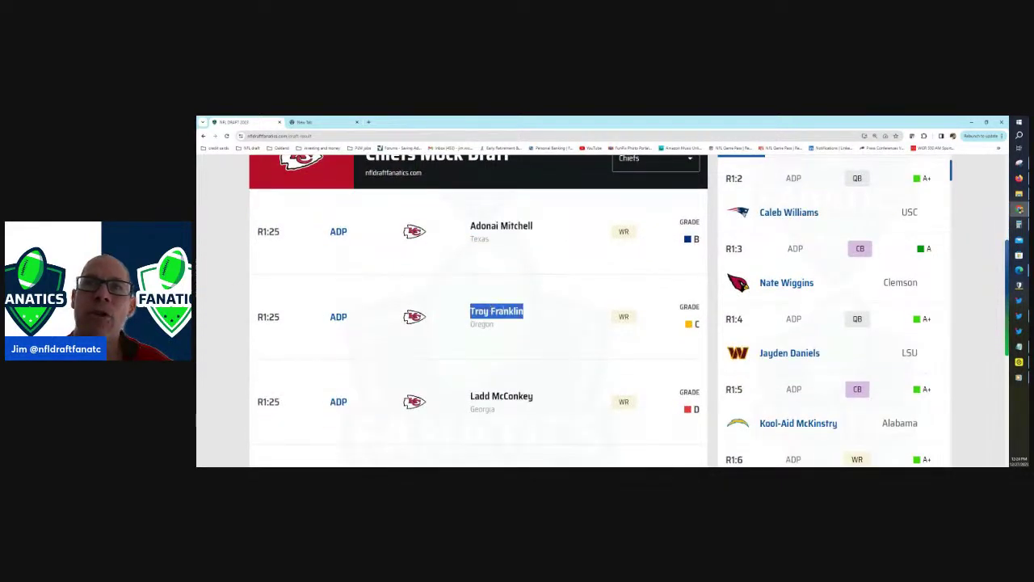
pyautogui.scroll(-2, 485, 315)
pyautogui.moveTo(534, 298); pyautogui.dragTo(470, 298)
pyautogui.scroll(-2, 485, 307)
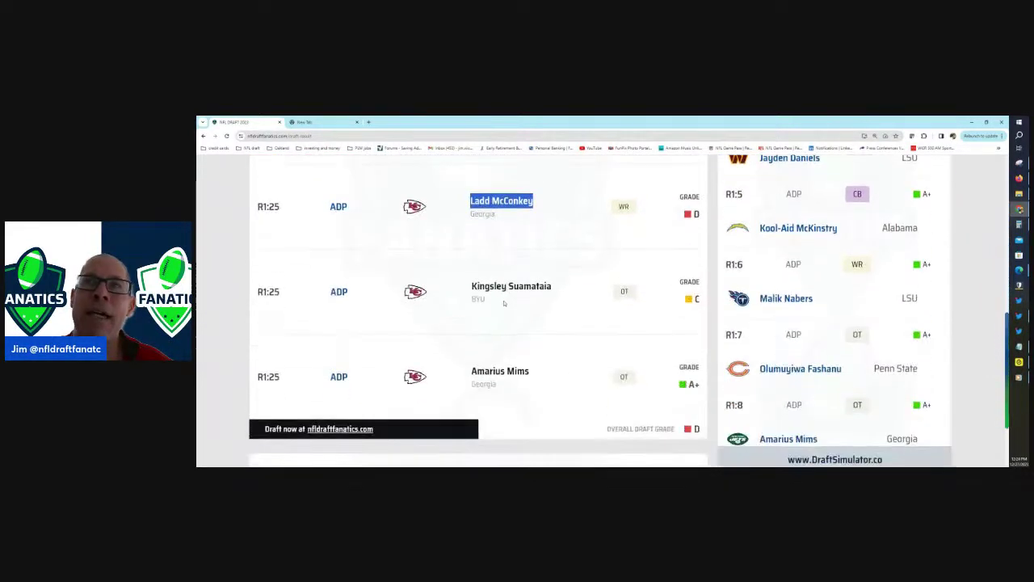
pyautogui.moveTo(552, 286); pyautogui.dragTo(472, 286)
pyautogui.moveTo(530, 371); pyautogui.dragTo(470, 371)
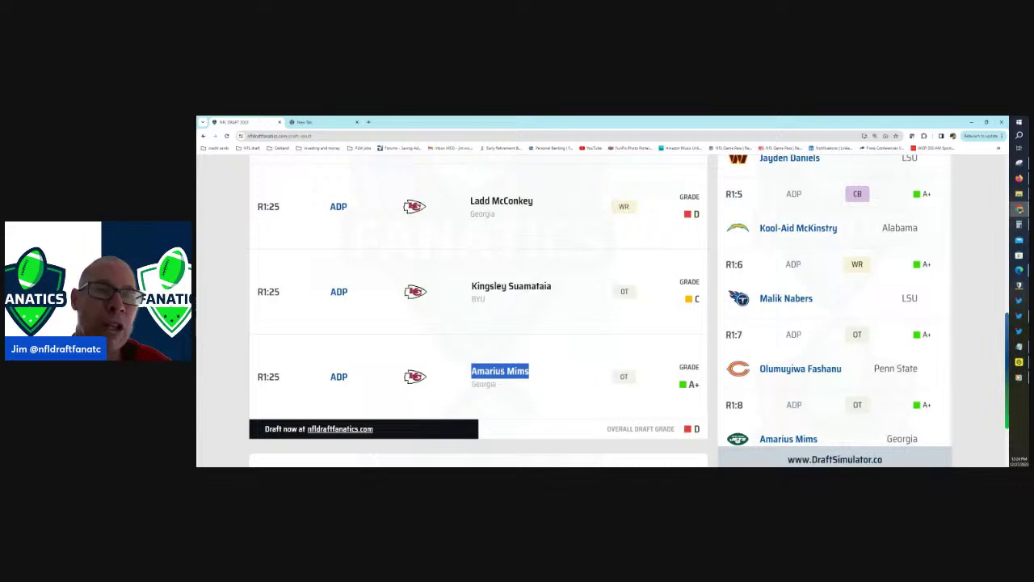
pyautogui.scroll(3, 530, 363)
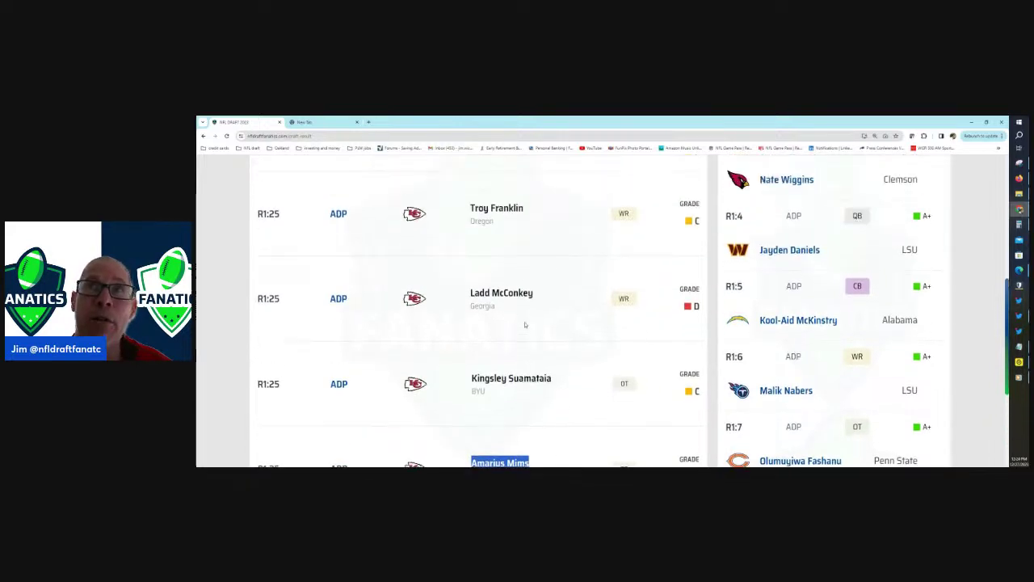
pyautogui.scroll(2, 526, 324)
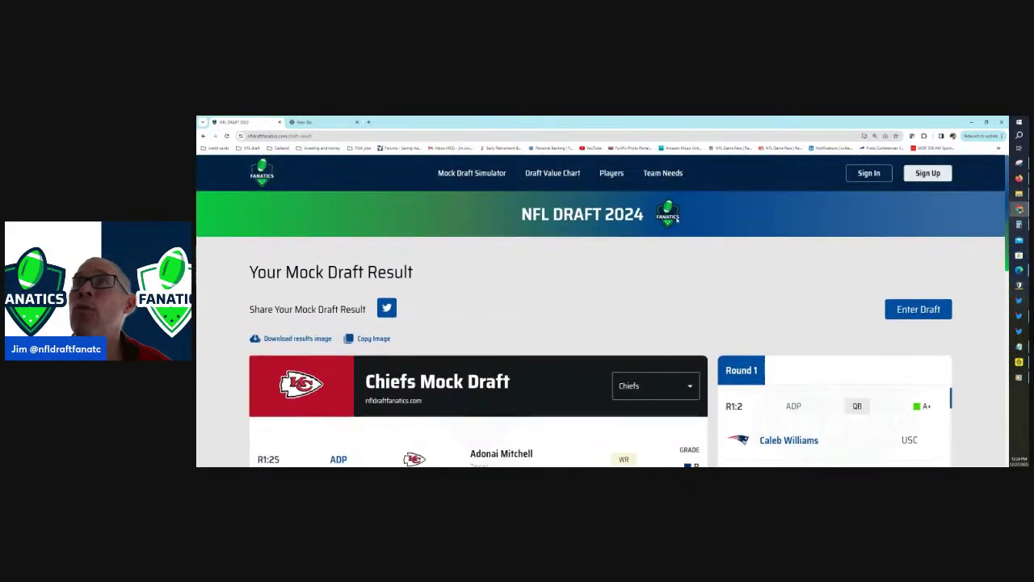
# Look up the Chiefs among the team needs and open their players list
pyautogui.click(662, 173)
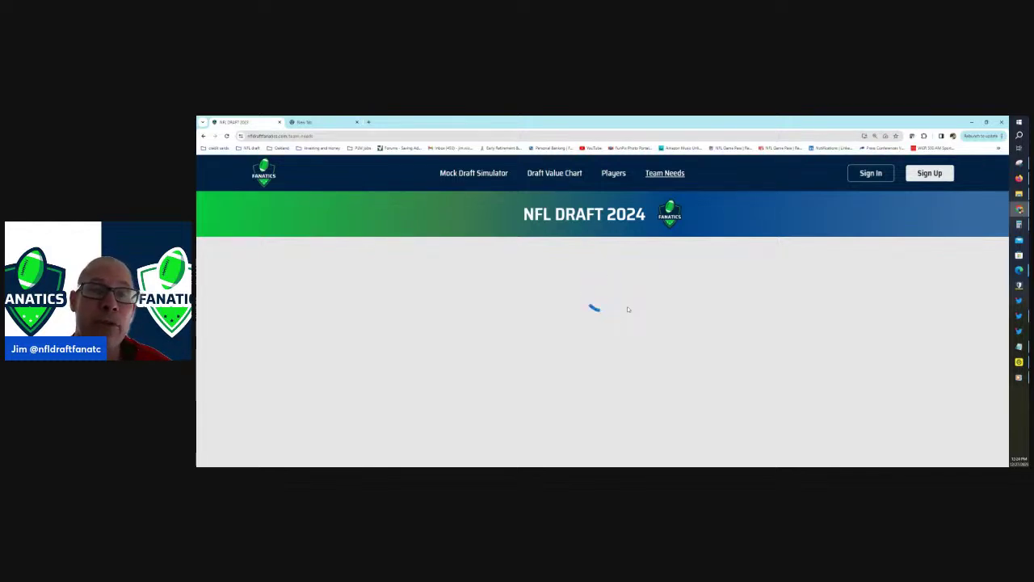
pyautogui.scroll(-3, 628, 310)
pyautogui.scroll(-14, 628, 310)
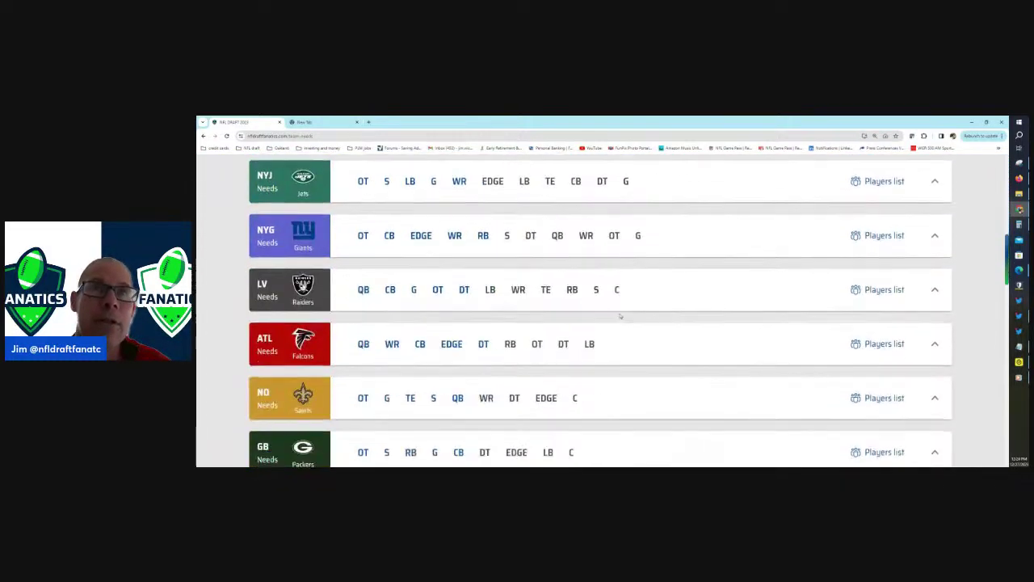
pyautogui.scroll(-6, 619, 316)
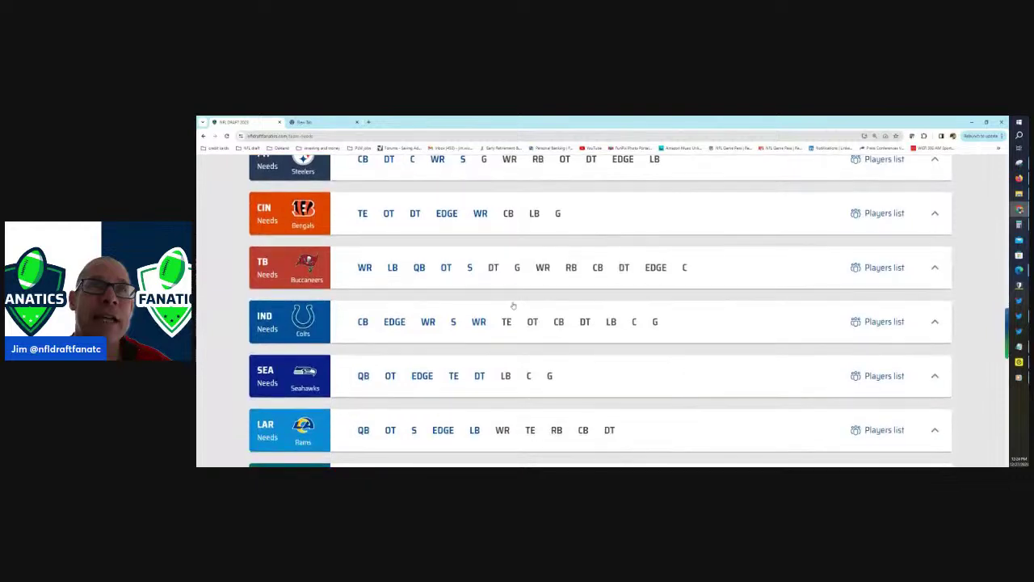
pyautogui.scroll(-1, 516, 306)
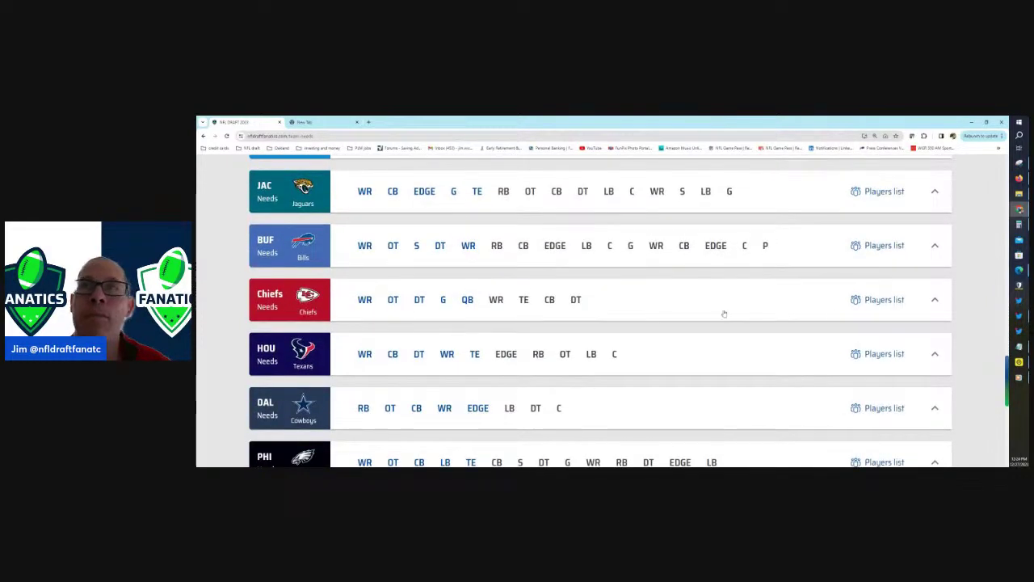
pyautogui.click(884, 302)
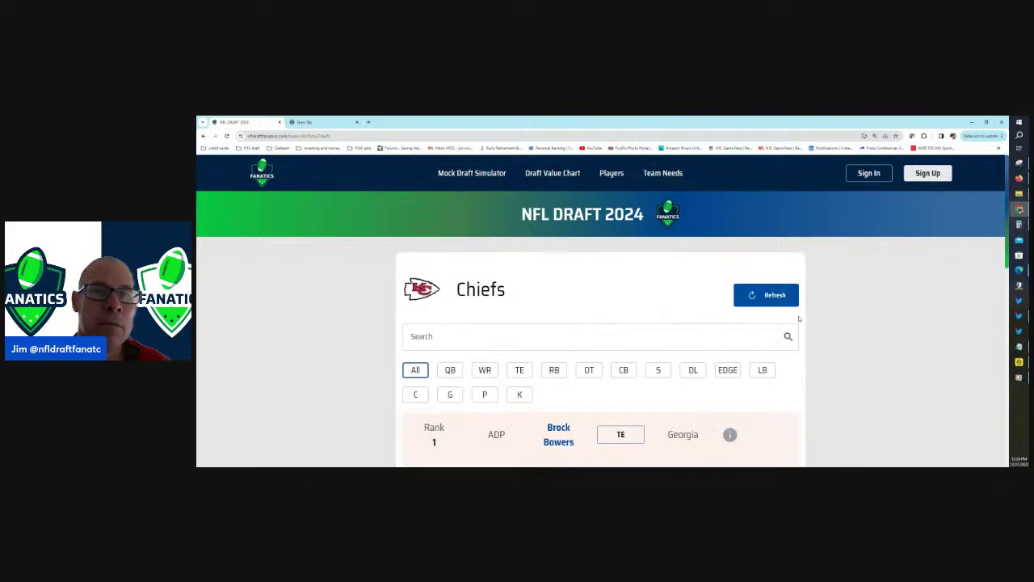
# Examine the Chiefs' top ten ranked players and compare the ranks of the five drafted players
pyautogui.scroll(-3, 775, 315)
pyautogui.scroll(-1, 751, 311)
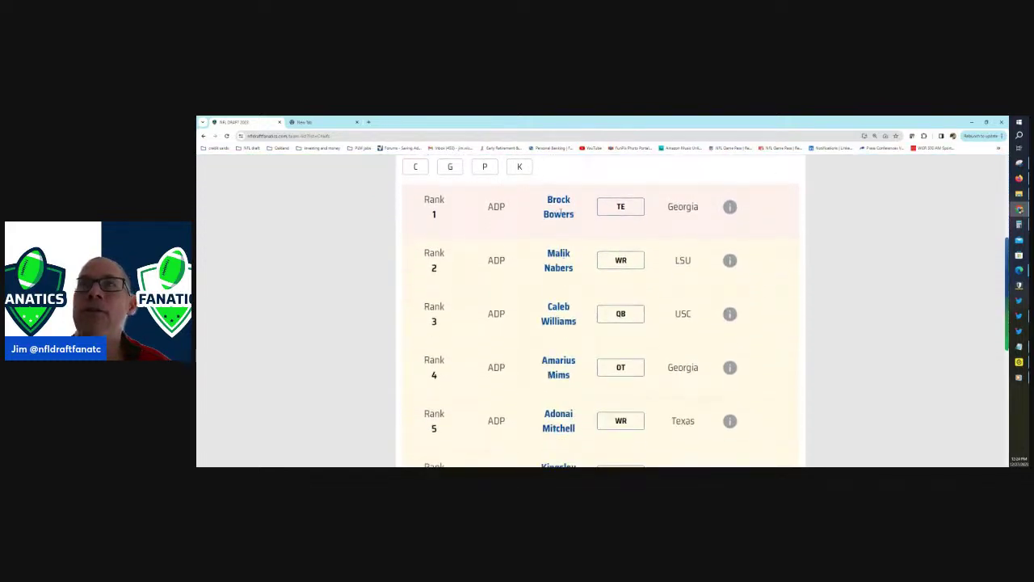
pyautogui.scroll(-1, 560, 259)
pyautogui.tripleClick(565, 294)
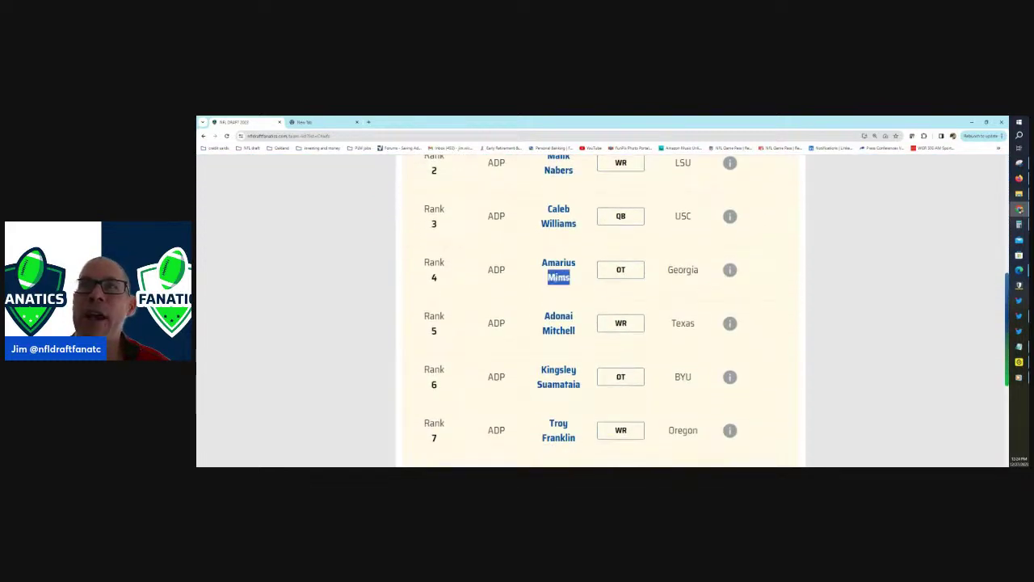
pyautogui.scroll(-1, 567, 295)
pyautogui.tripleClick(560, 288)
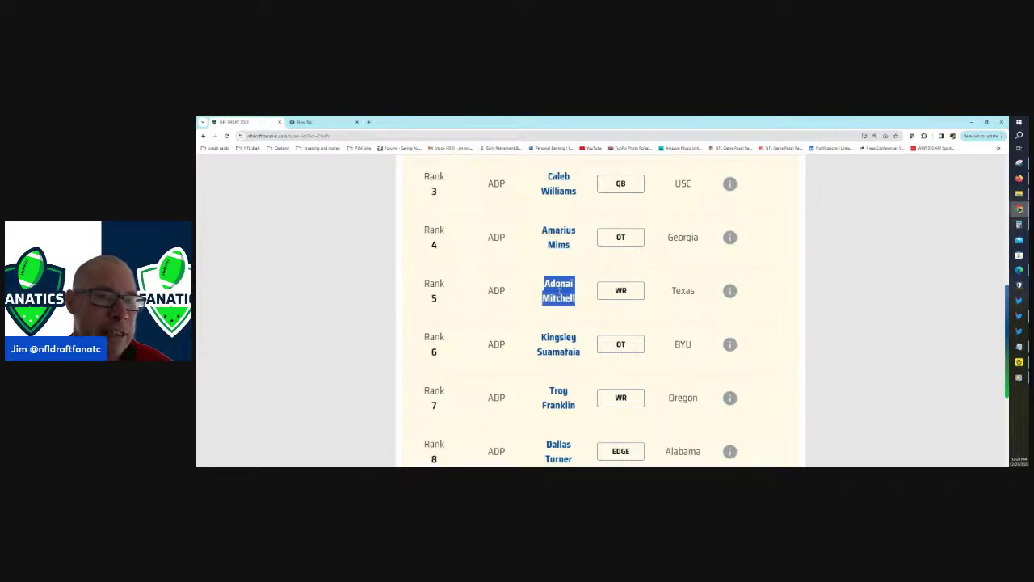
pyautogui.scroll(-1, 559, 290)
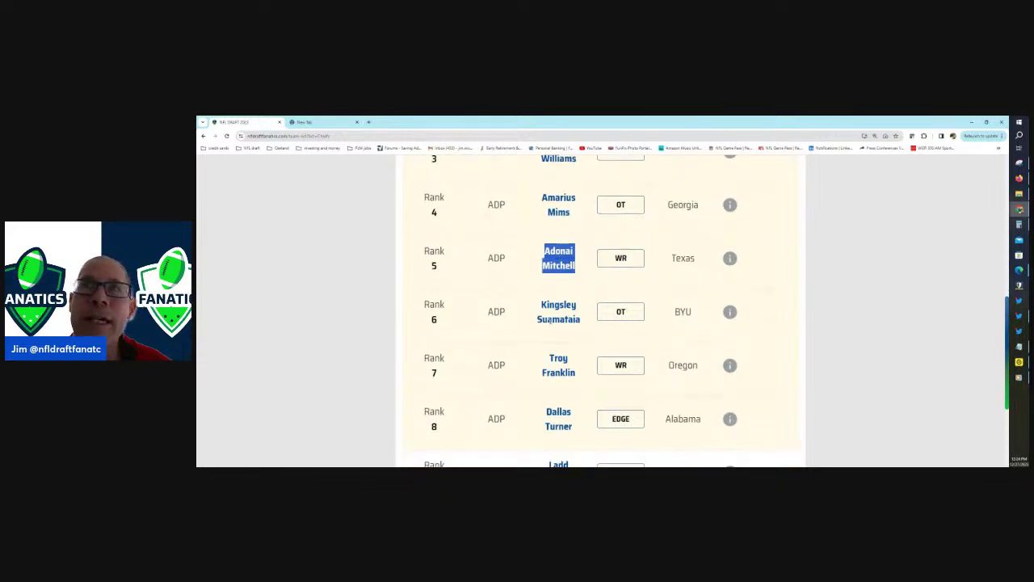
pyautogui.tripleClick(550, 319)
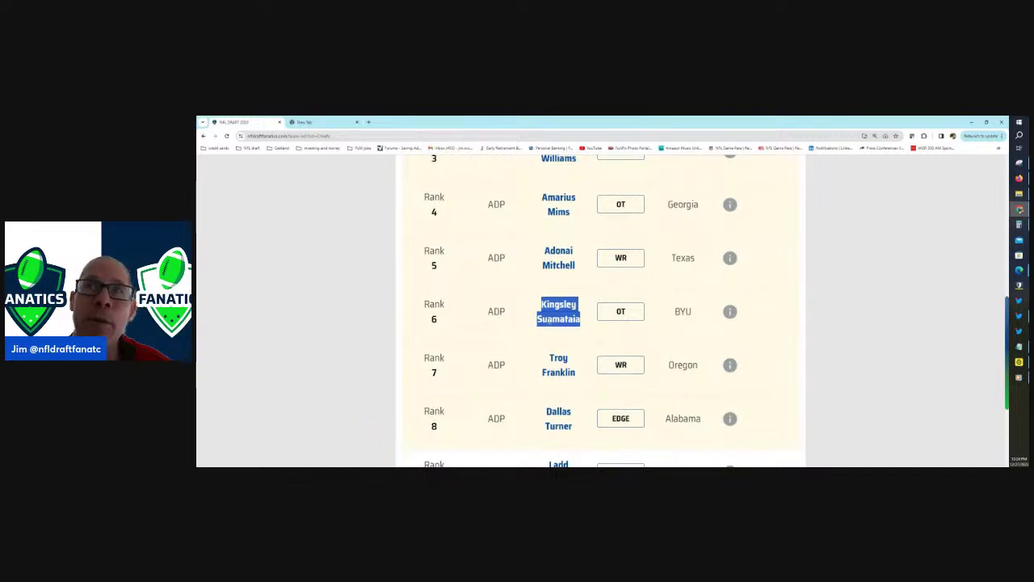
pyautogui.scroll(-1, 550, 319)
pyautogui.tripleClick(559, 338)
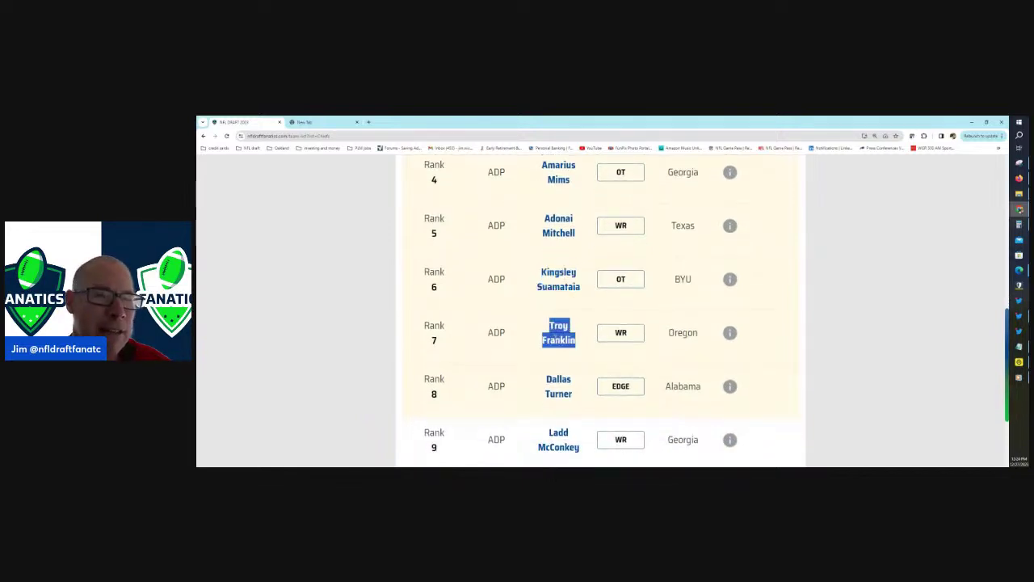
pyautogui.scroll(-3, 563, 336)
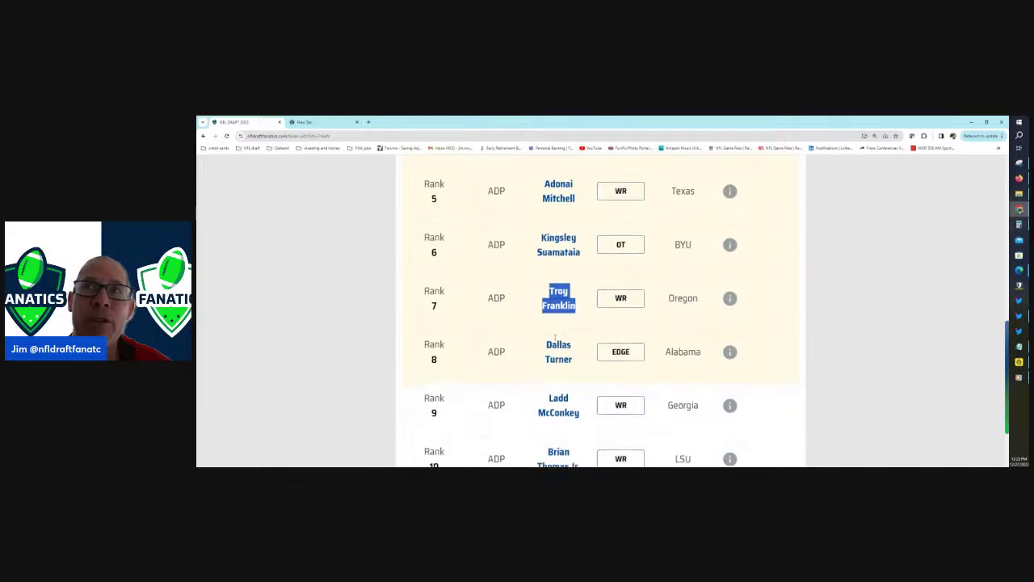
pyautogui.tripleClick(558, 319)
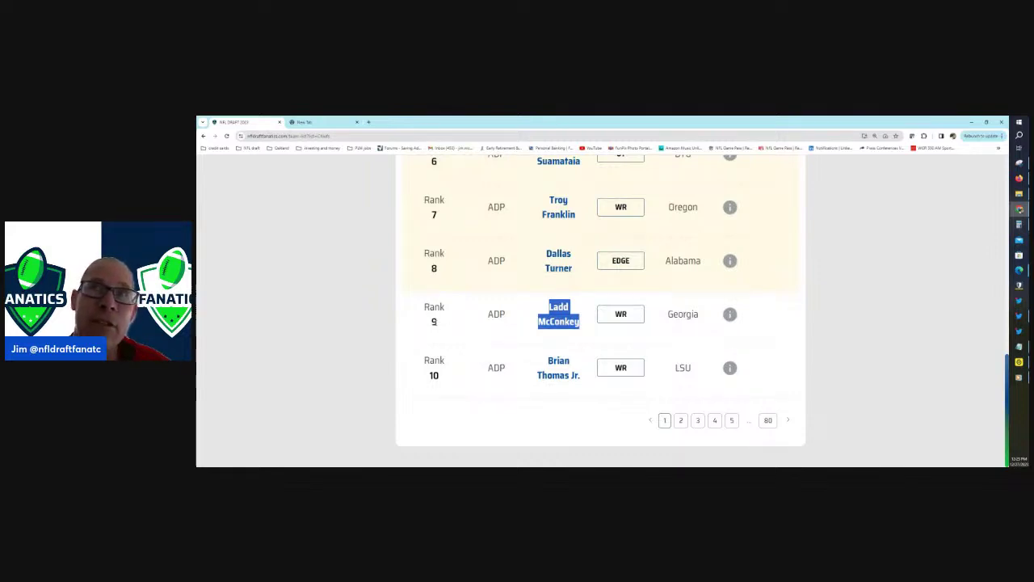
# Go to page 2 of the Chiefs' player rankings and review the players listed there
pyautogui.click(681, 420)
pyautogui.scroll(5, 674, 348)
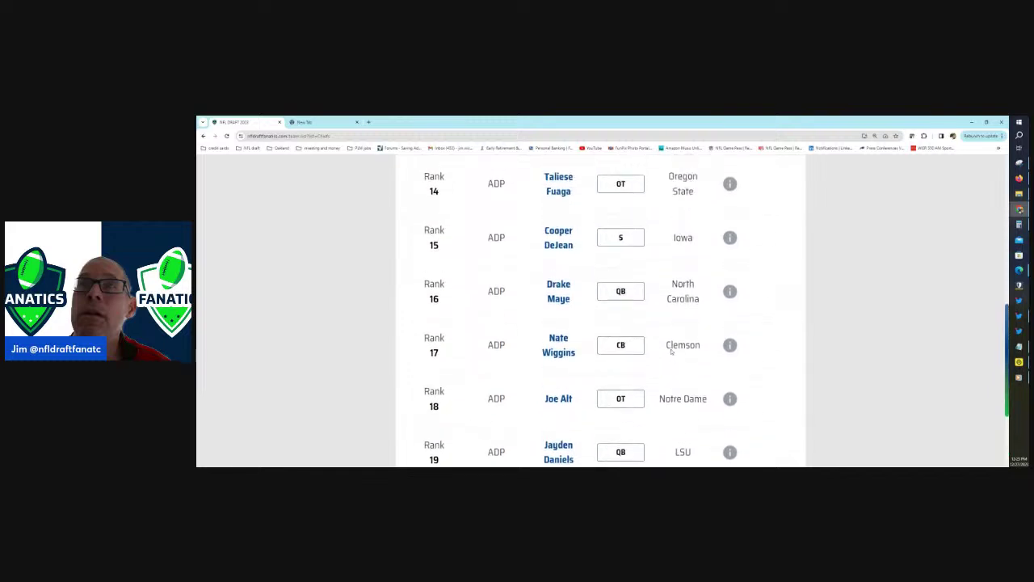
pyautogui.scroll(3, 671, 351)
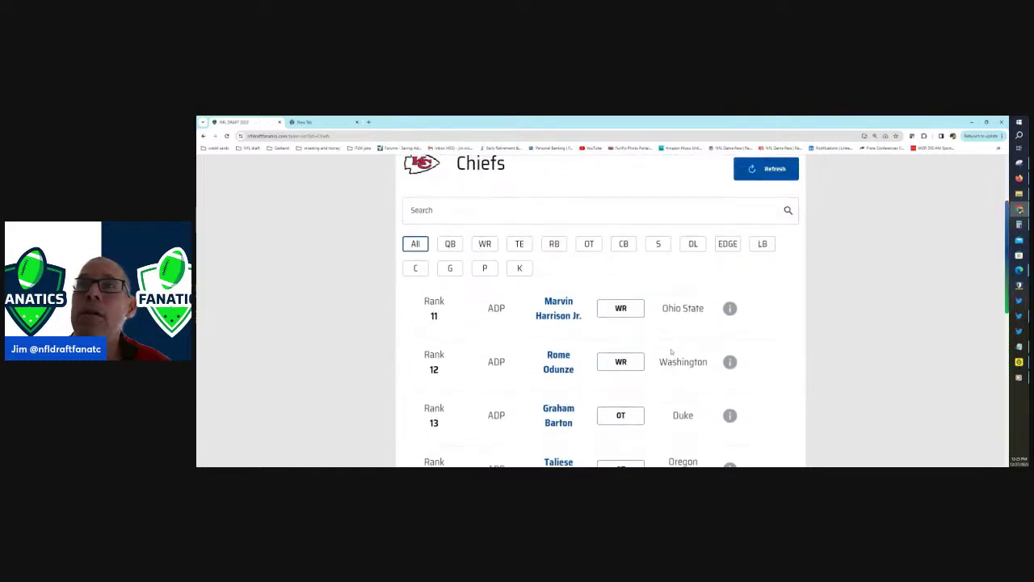
pyautogui.scroll(-3, 671, 351)
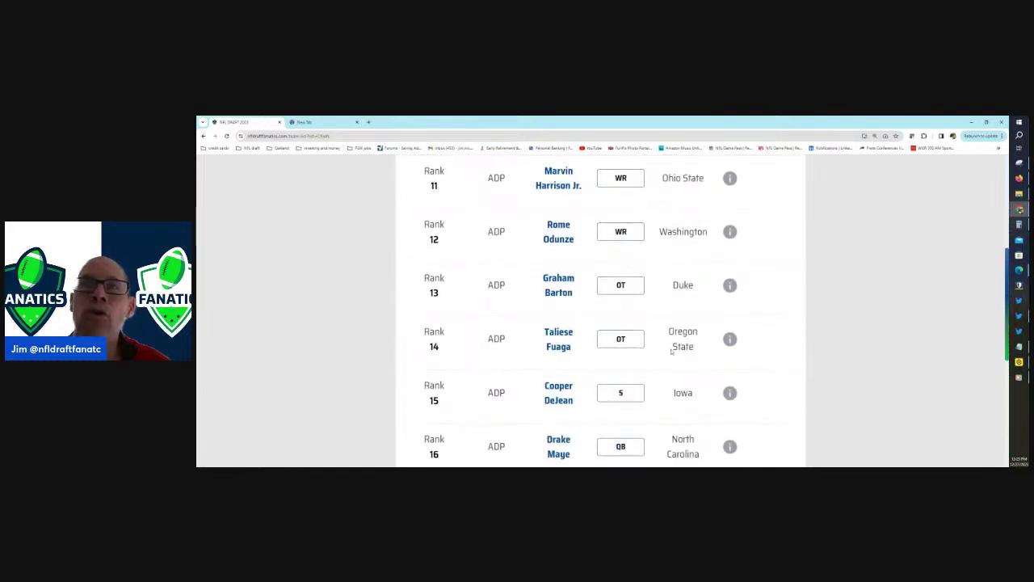